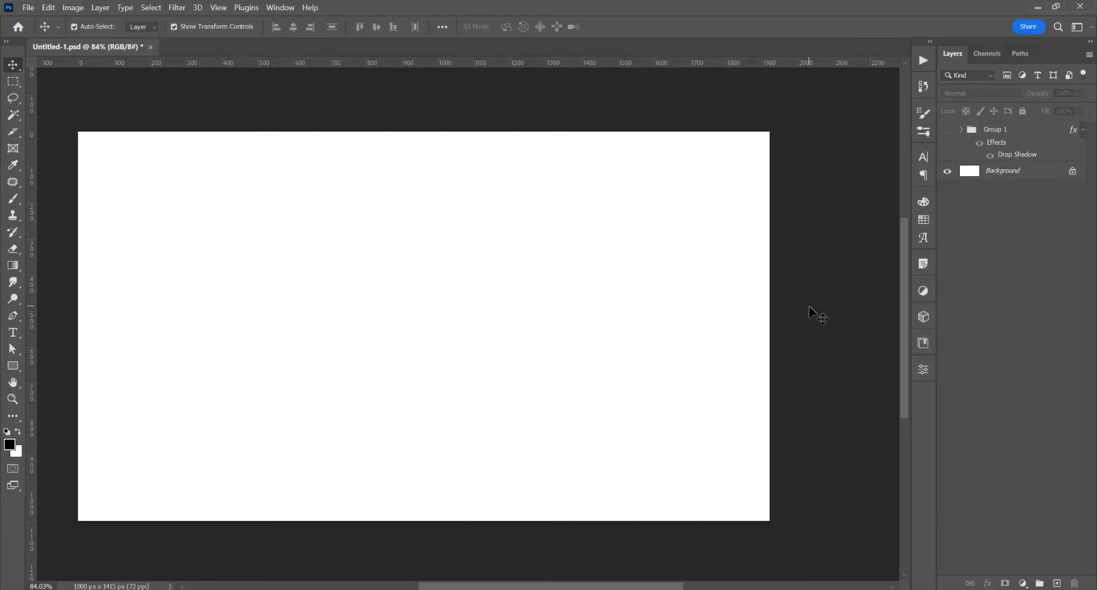
Place the image 1.jpg from the Tutorial folder into the document as an embedded file
{"action": "left_click", "coordinate": [28, 8]}
{"action": "left_click", "coordinate": [62, 250]}
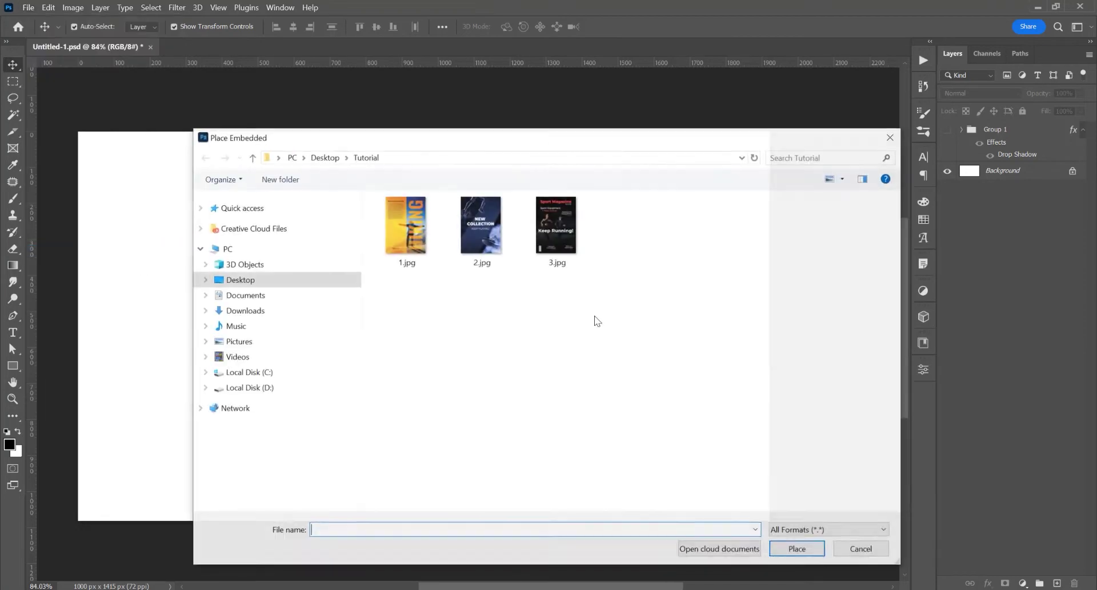
{"action": "left_click", "coordinate": [408, 235]}
{"action": "left_click", "coordinate": [823, 548]}
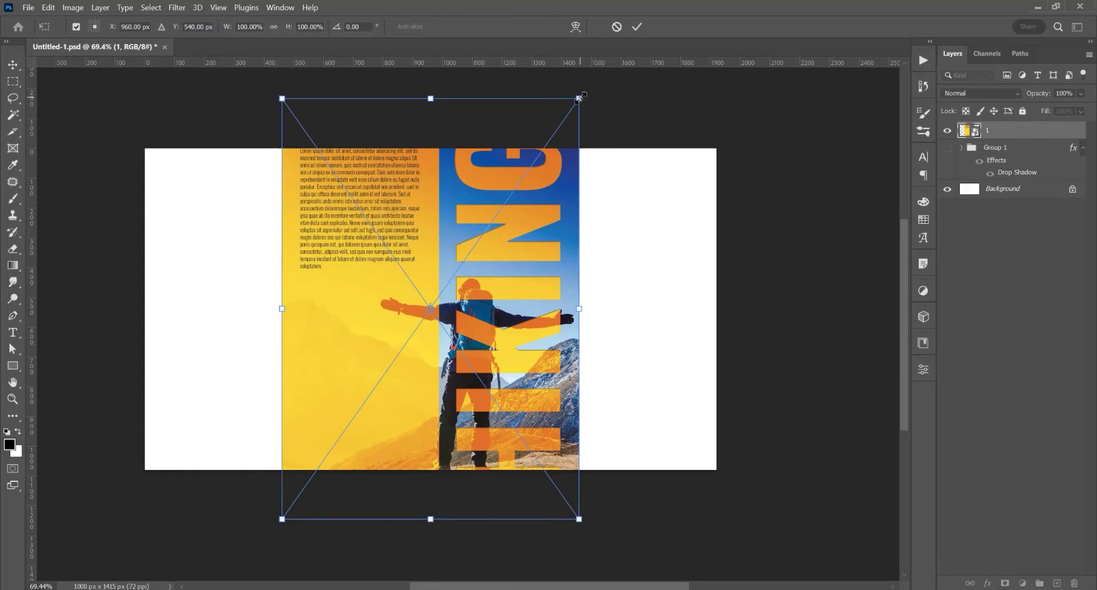
Scale the placed hiking poster down to roughly half size and move it beside the canvas's left edge, vertically centred
{"action": "left_click_drag", "start_coordinate": [581, 96], "coordinate": [482, 235]}
{"action": "key", "text": "Return"}
{"action": "scroll", "coordinate": [543, 266], "scroll_direction": "up", "scroll_amount": 3}
{"action": "left_click_drag", "start_coordinate": [542, 266], "coordinate": [612, 247]}
{"action": "left_click_drag", "start_coordinate": [510, 320], "coordinate": [164, 282]}
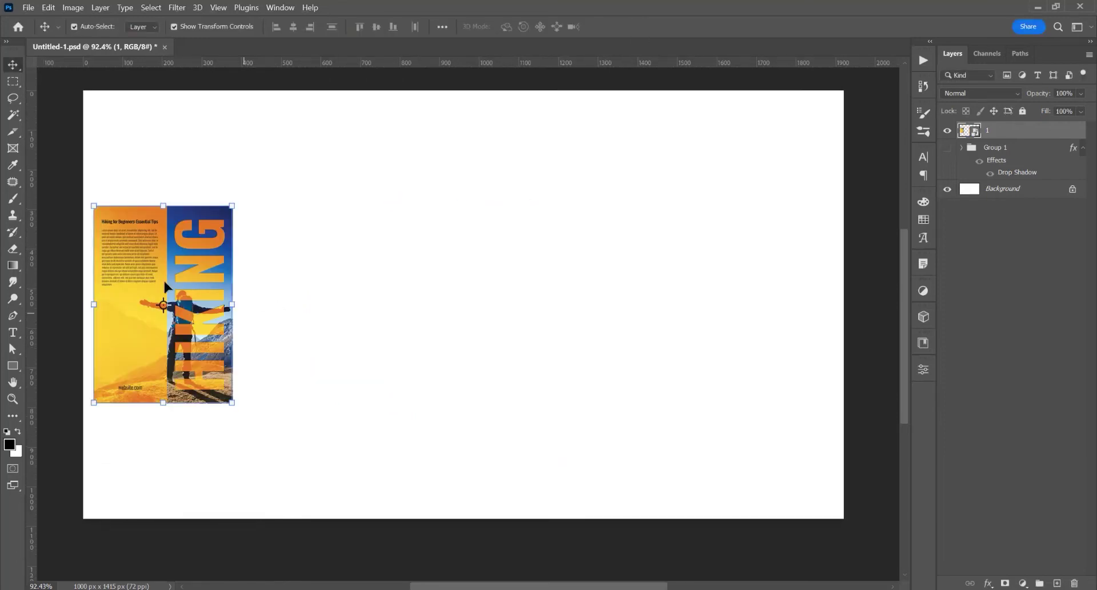
{"action": "left_click", "coordinate": [350, 259]}
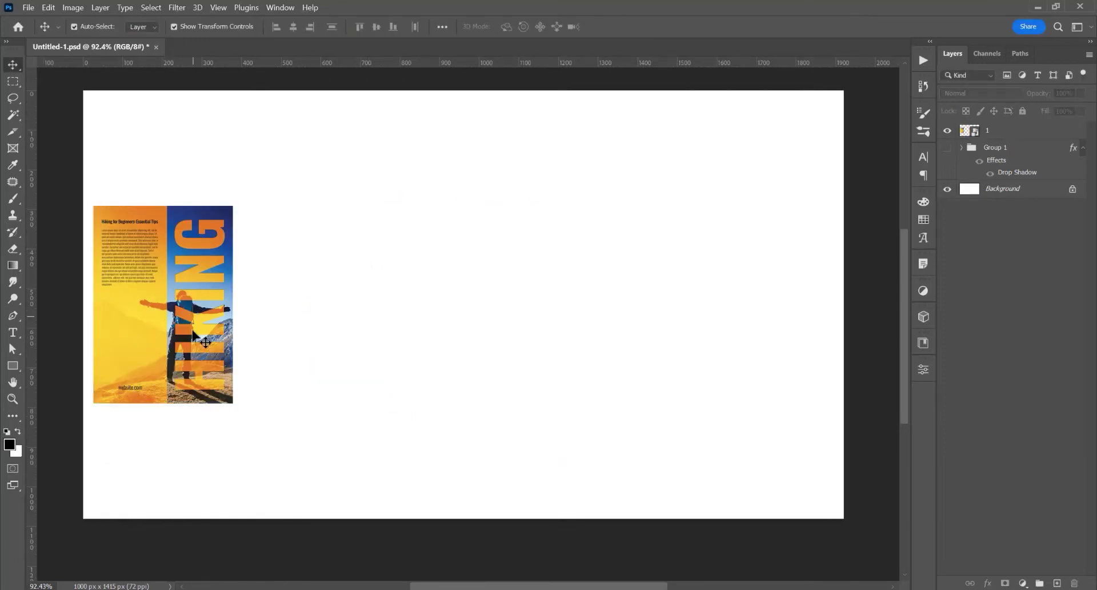
Duplicate the hiking poster directly above and below the original with small gaps, forming a vertical column that runs off the canvas
{"action": "left_click_drag", "start_coordinate": [174, 329], "coordinate": [174, 120]}
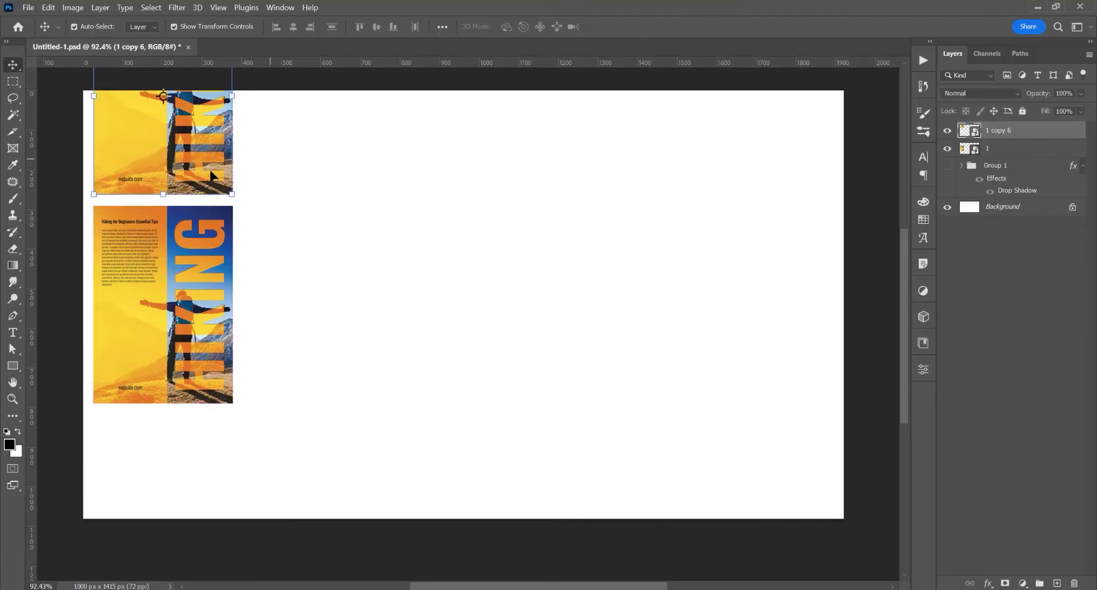
{"action": "left_click_drag", "start_coordinate": [191, 257], "coordinate": [182, 446]}
{"action": "left_click", "coordinate": [209, 160]}
{"action": "left_click", "coordinate": [302, 434]}
{"action": "left_click_drag", "start_coordinate": [303, 336], "coordinate": [165, 117]}
{"action": "left_click", "coordinate": [409, 300]}
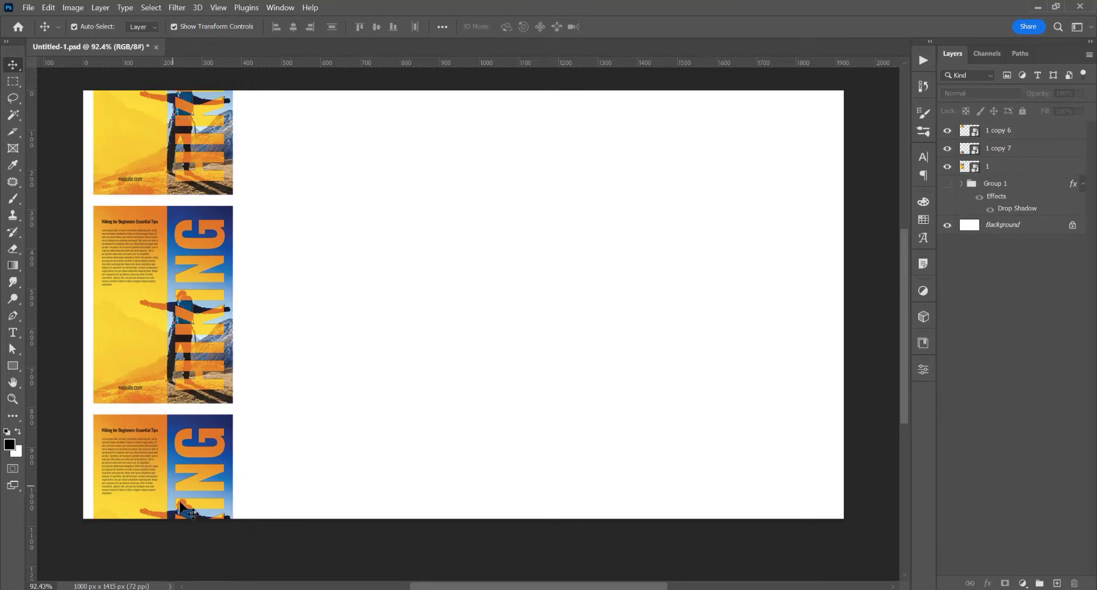
Rename the upper poster copy's layer as 2 and the lower poster copy's layer as 3
{"action": "left_click", "coordinate": [207, 240]}
{"action": "left_click", "coordinate": [1006, 130]}
{"action": "double_click", "coordinate": [1001, 131]}
{"action": "type", "text": "2"}
{"action": "key", "text": "Return"}
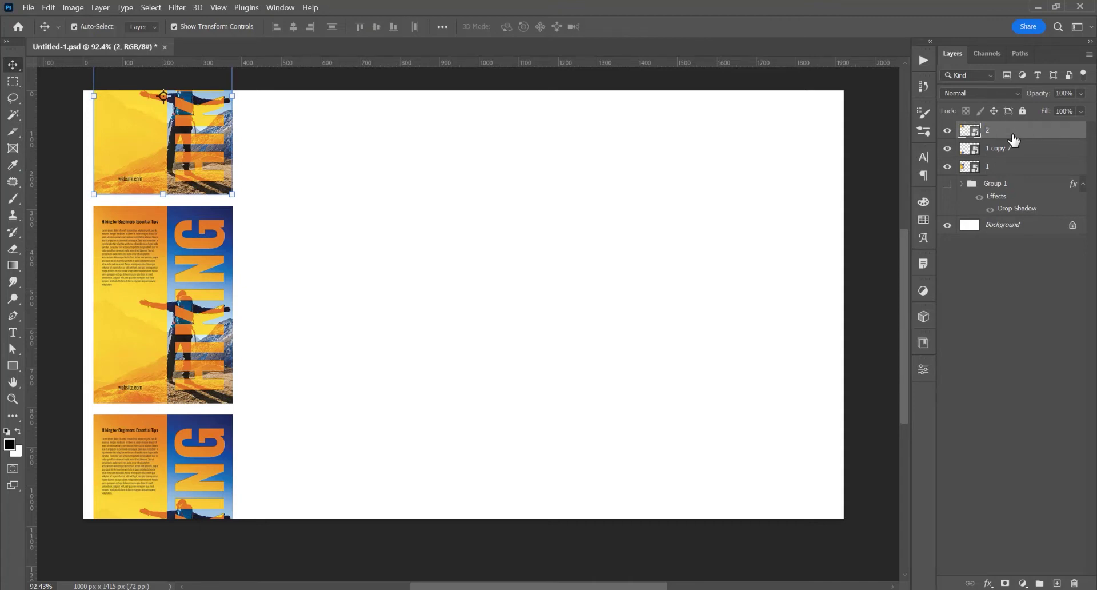
{"action": "left_click", "coordinate": [1006, 150]}
{"action": "double_click", "coordinate": [1005, 149]}
{"action": "type", "text": "3"}
{"action": "key", "text": "Return"}
{"action": "left_click", "coordinate": [323, 316]}
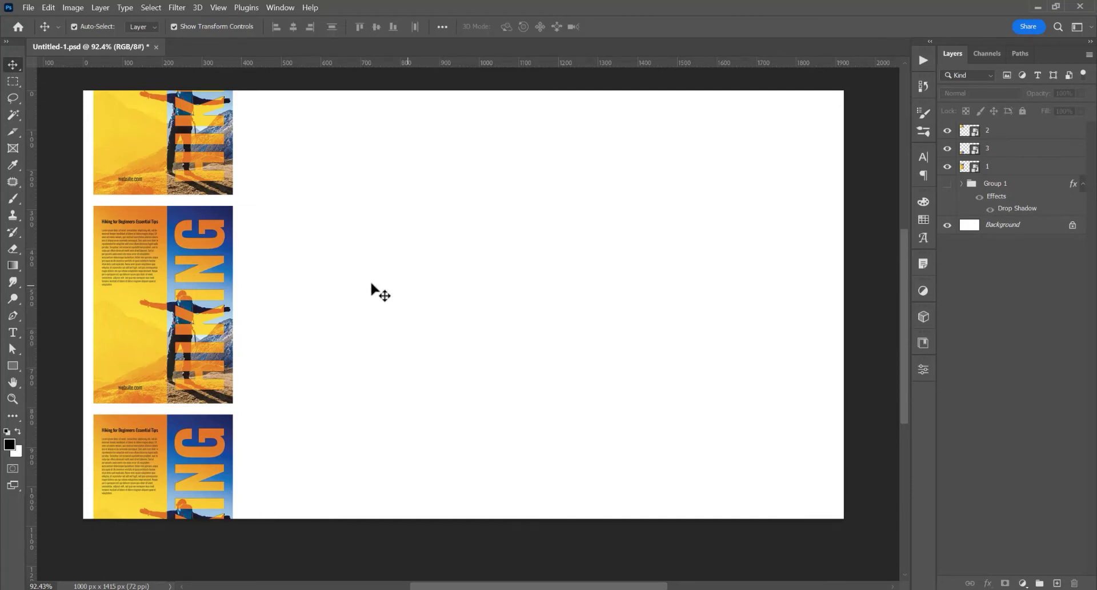
Review the General preferences, including the Use Legacy Free Transform option, and accept them
{"action": "left_click", "coordinate": [48, 7]}
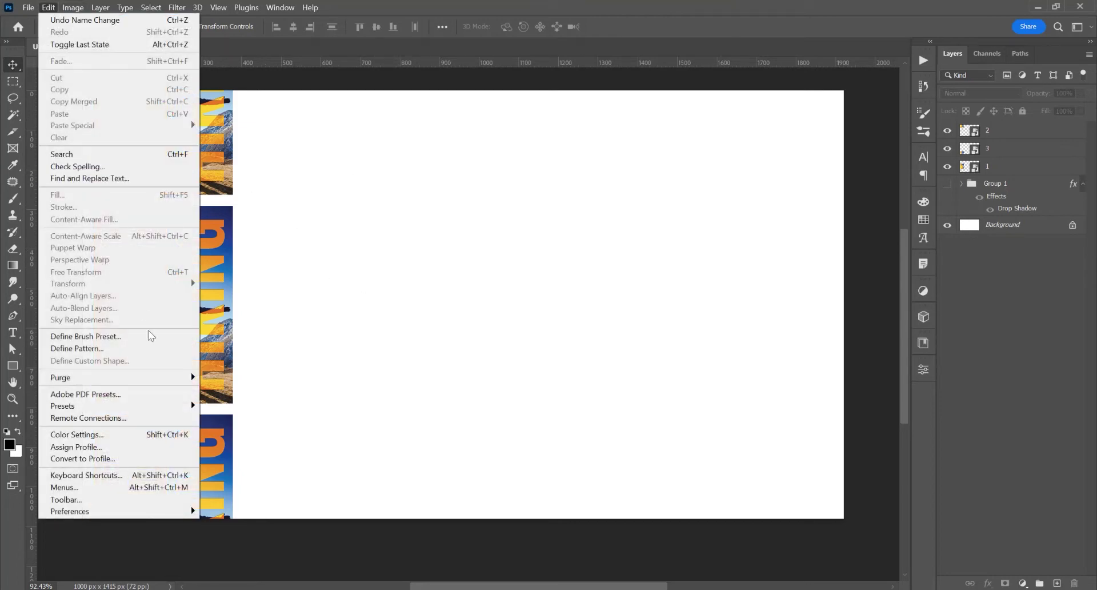
{"action": "mouse_move", "coordinate": [142, 506]}
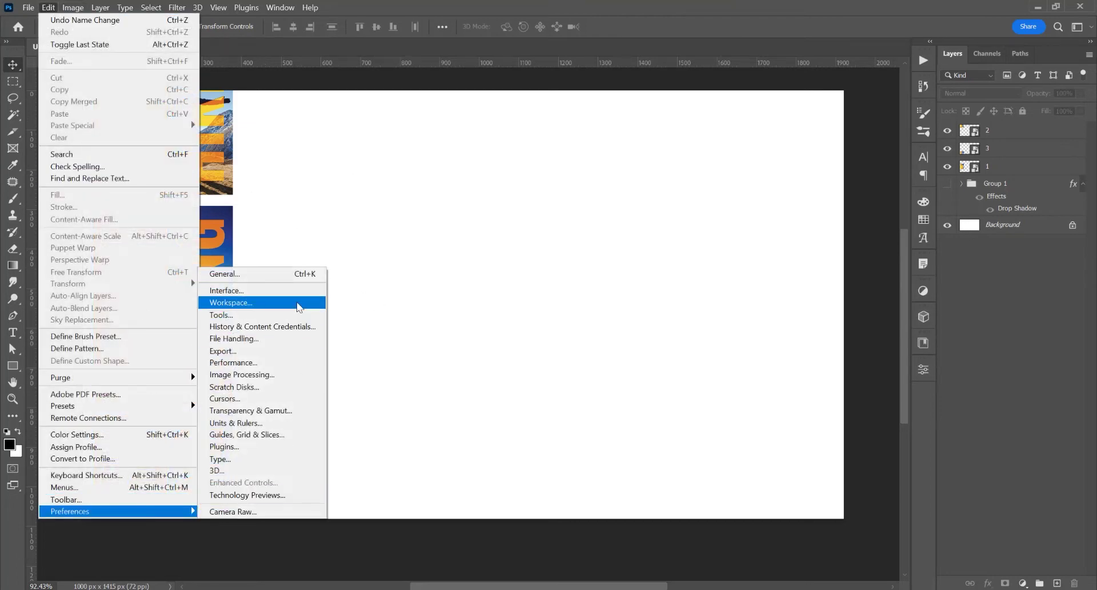
{"action": "left_click", "coordinate": [287, 277]}
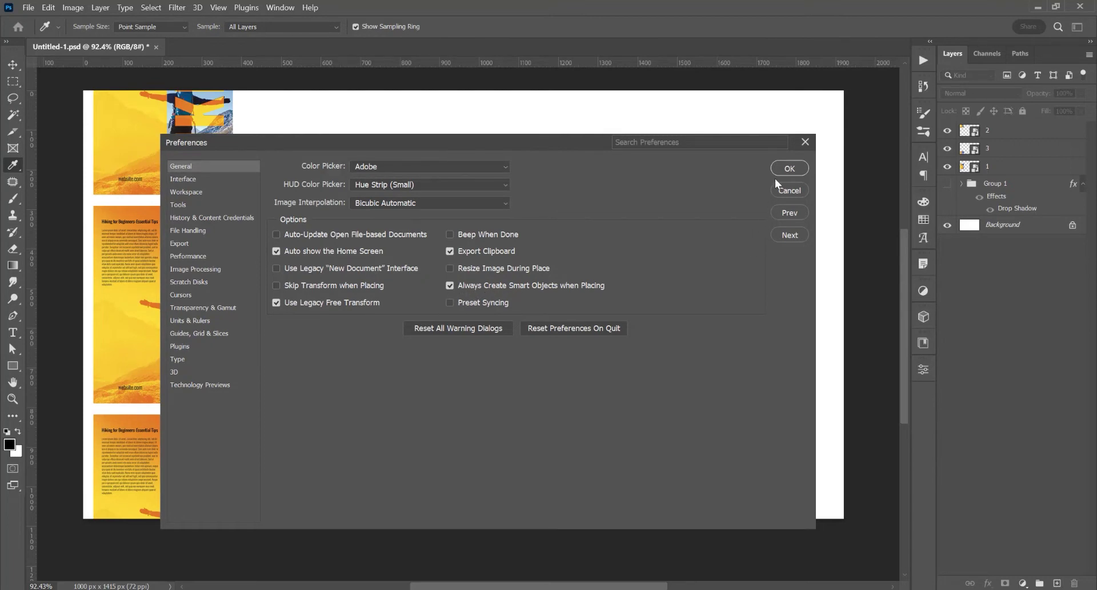
{"action": "left_click", "coordinate": [789, 168]}
Duplicate the posters across the canvas to form five evenly spaced columns, with the second and fourth columns vertically staggered
{"action": "left_click_drag", "start_coordinate": [298, 288], "coordinate": [317, 242]}
{"action": "left_click_drag", "start_coordinate": [463, 452], "coordinate": [422, 183]}
{"action": "scroll", "coordinate": [124, 146], "scroll_direction": "down", "scroll_amount": 1}
{"action": "left_click", "coordinate": [427, 385]}
{"action": "left_click_drag", "start_coordinate": [439, 538], "coordinate": [702, 155]}
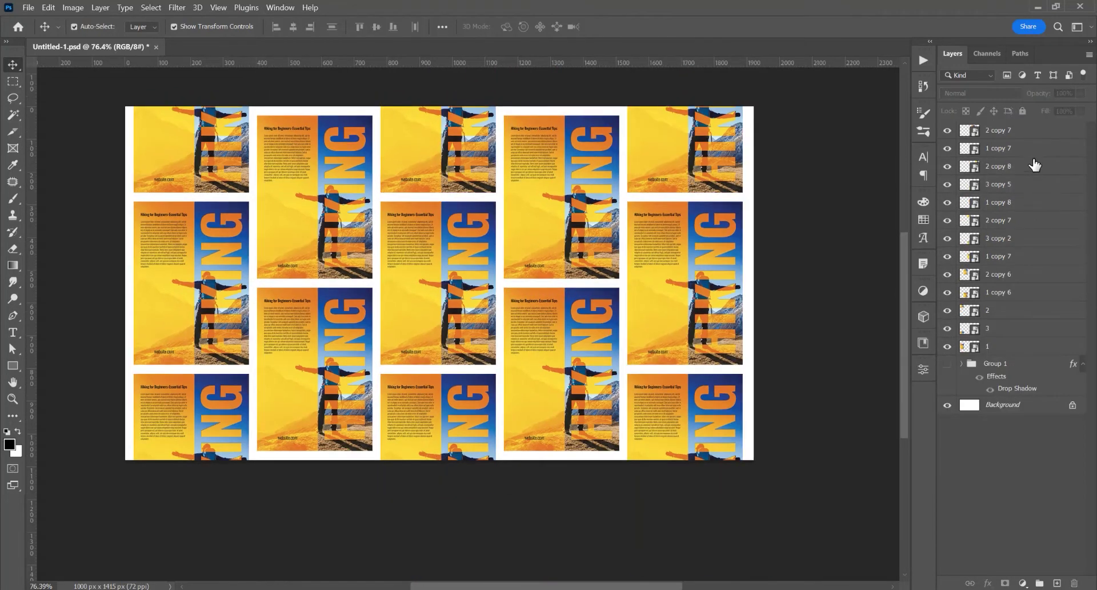
Group all the poster layers and apply a Drop Shadow effect to the group
{"action": "left_click", "coordinate": [1019, 134]}
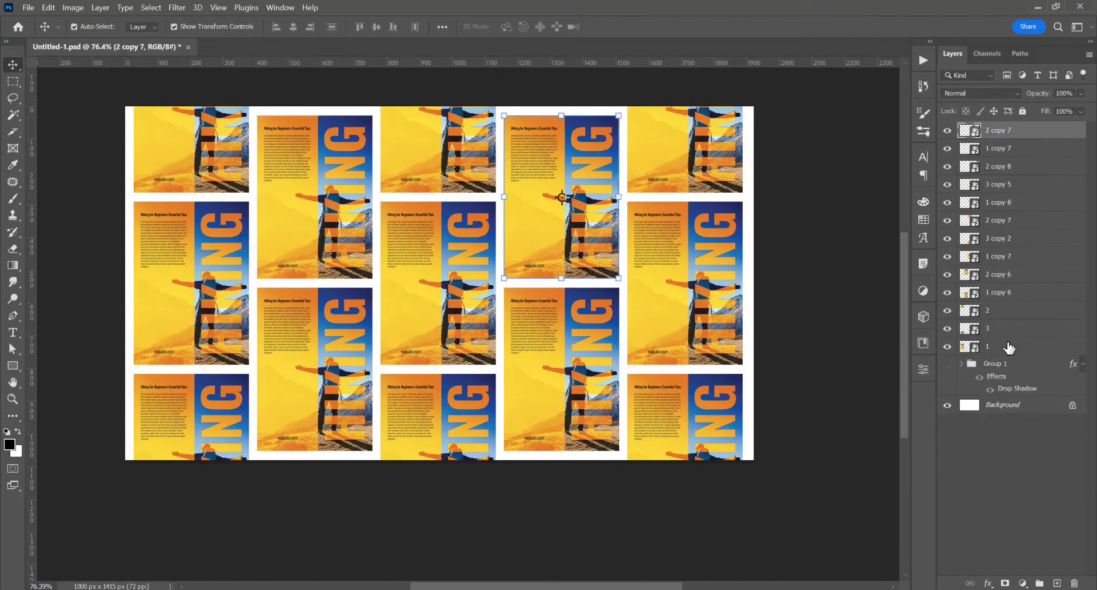
{"action": "left_click", "coordinate": [1008, 343], "text": "shift"}
{"action": "left_click", "coordinate": [1039, 583]}
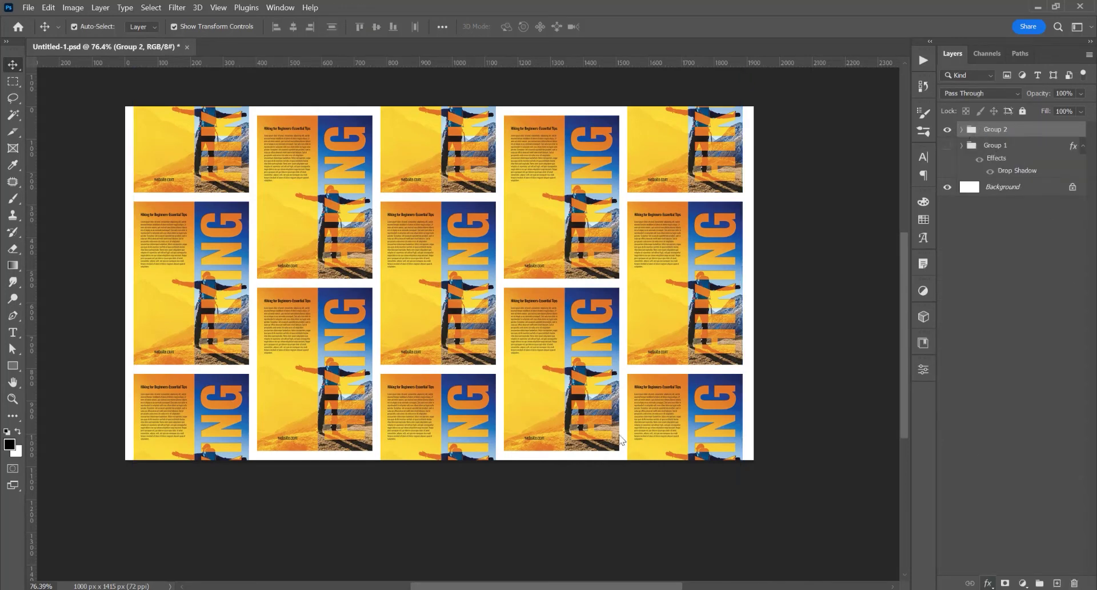
{"action": "key", "text": "Return"}
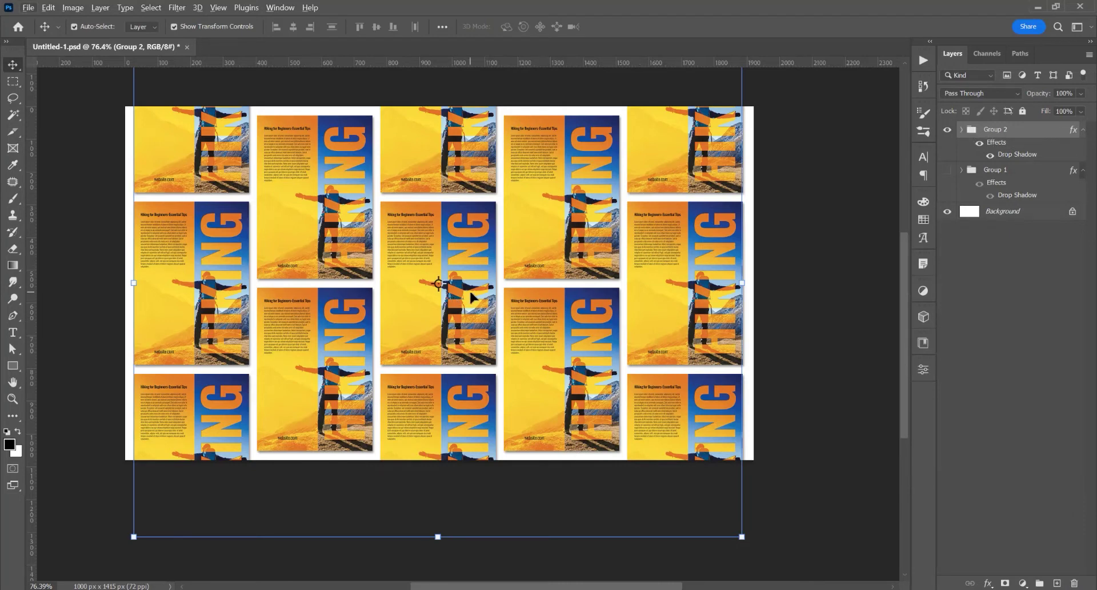
Rotate the poster group about 2° counterclockwise with Free Transform
{"action": "key", "text": "ctrl+t"}
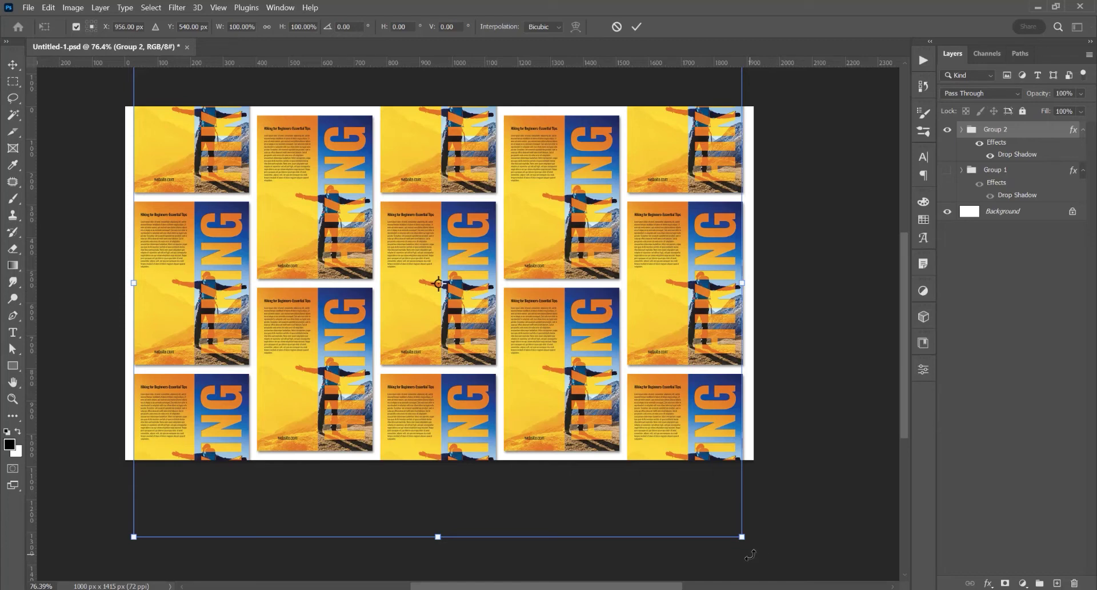
{"action": "left_click_drag", "start_coordinate": [757, 549], "coordinate": [768, 545]}
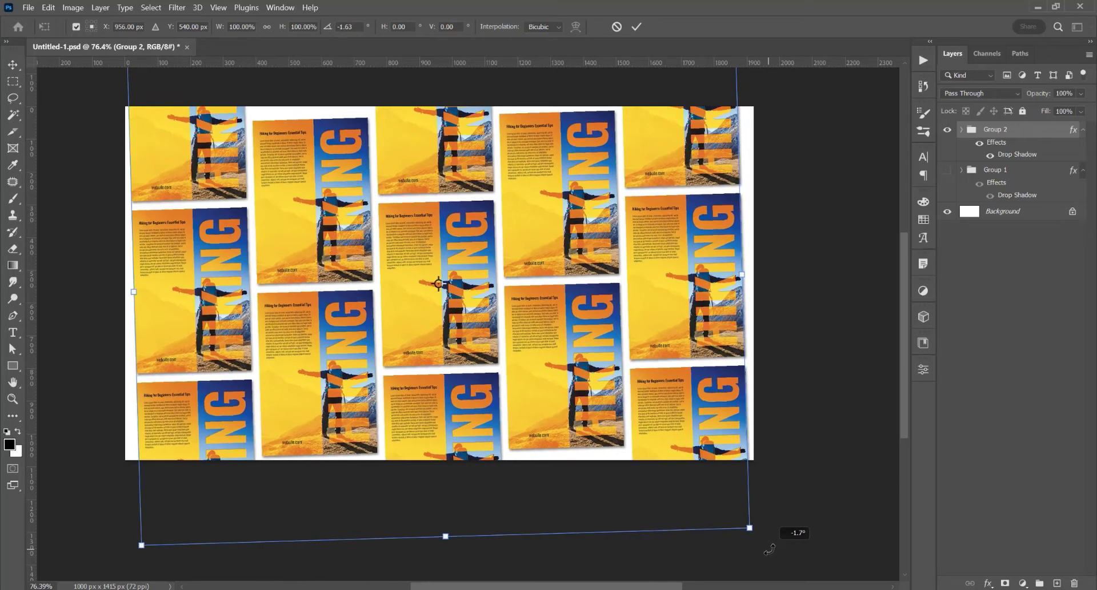
{"action": "key", "text": "Return"}
Apply a Perspective transform to the poster group, narrowing its right side with a slant of about 2.2°
{"action": "key", "text": "ctrl+t"}
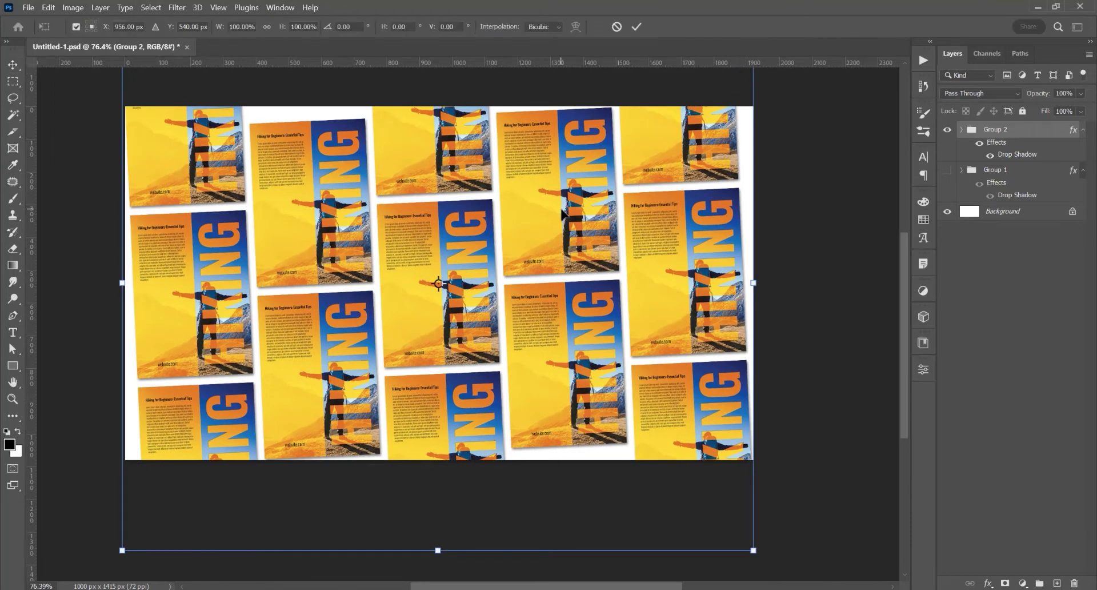
{"action": "right_click", "coordinate": [563, 212]}
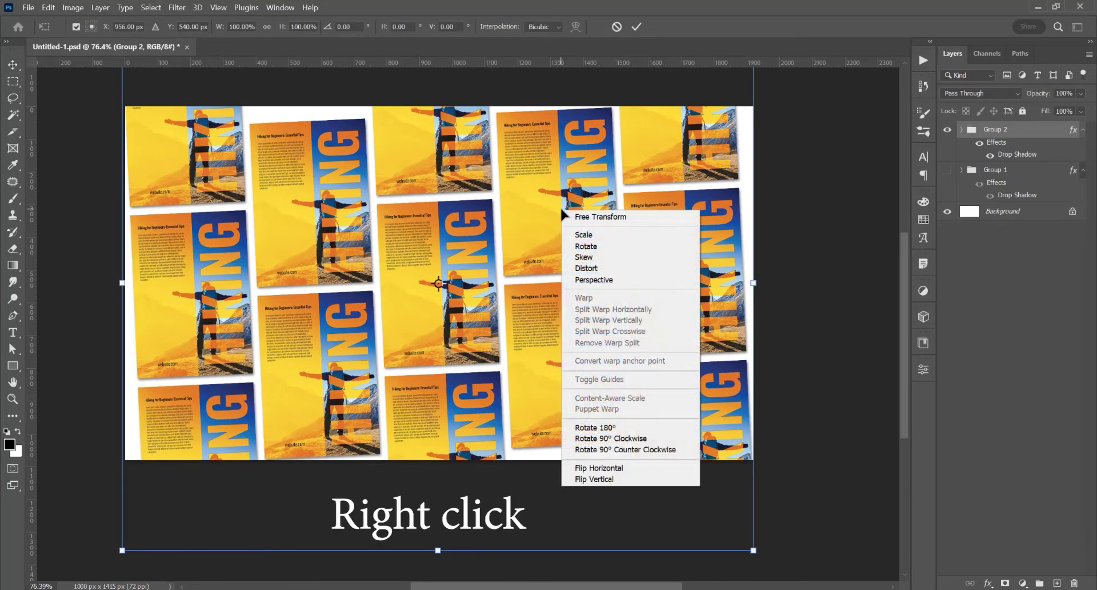
{"action": "left_click", "coordinate": [594, 280]}
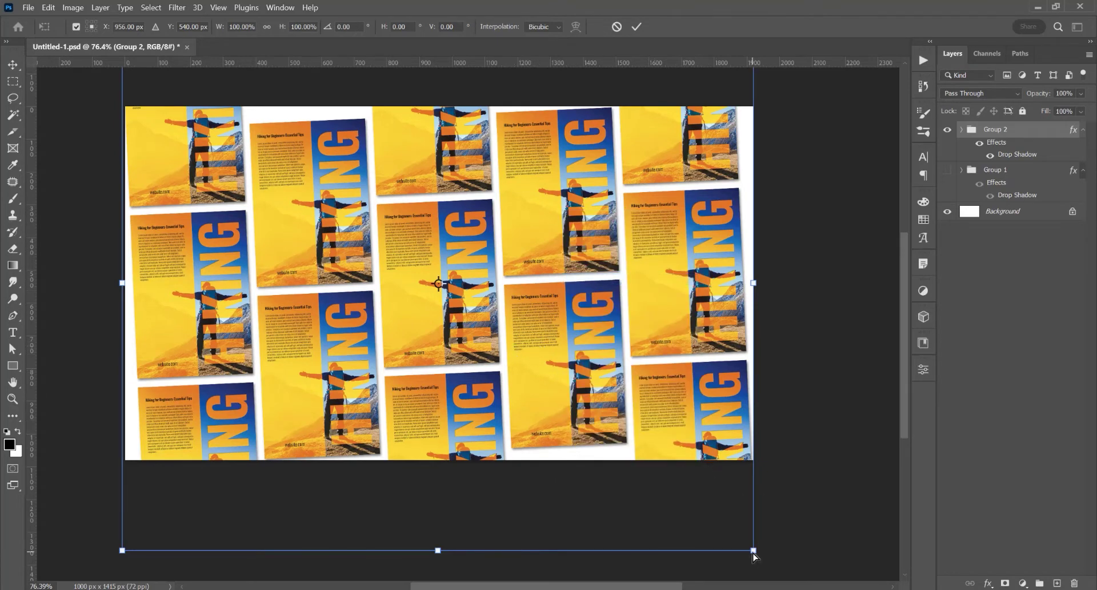
{"action": "left_click_drag", "start_coordinate": [754, 552], "coordinate": [752, 526]}
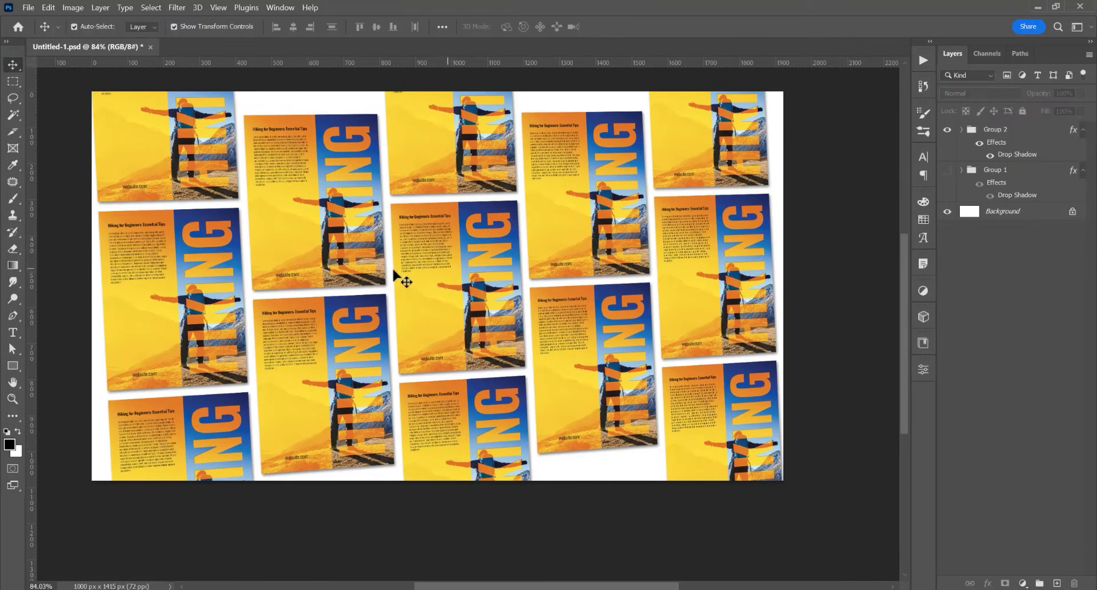
Rename the layer of the poster in the middle of the grid as "smart object"
{"action": "left_click", "coordinate": [470, 266]}
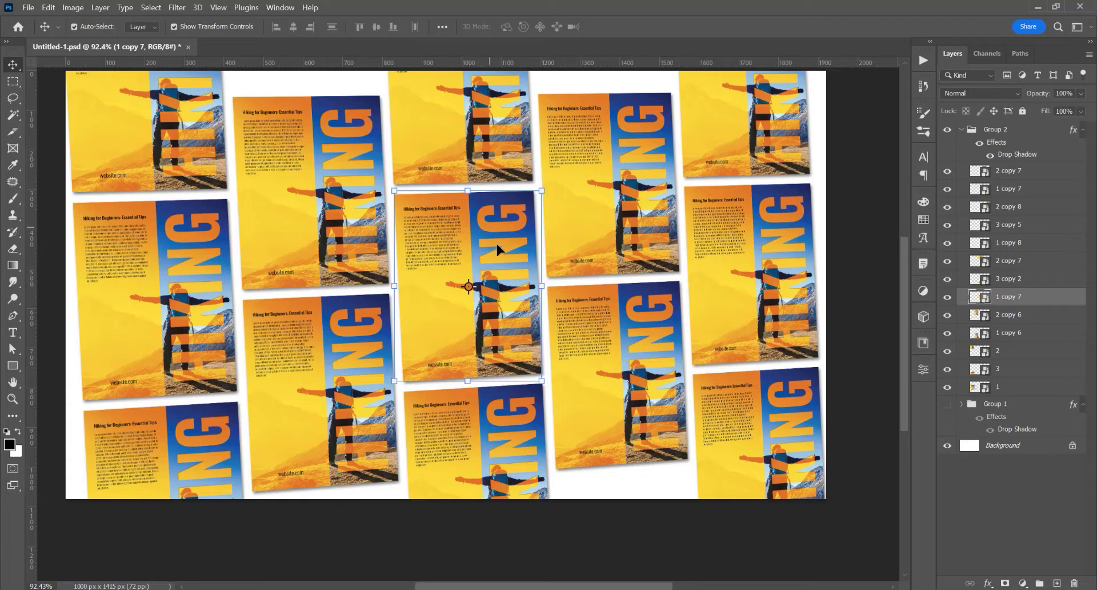
{"action": "double_click", "coordinate": [1009, 296]}
{"action": "type", "text": "smart object"}
{"action": "key", "text": "Return"}
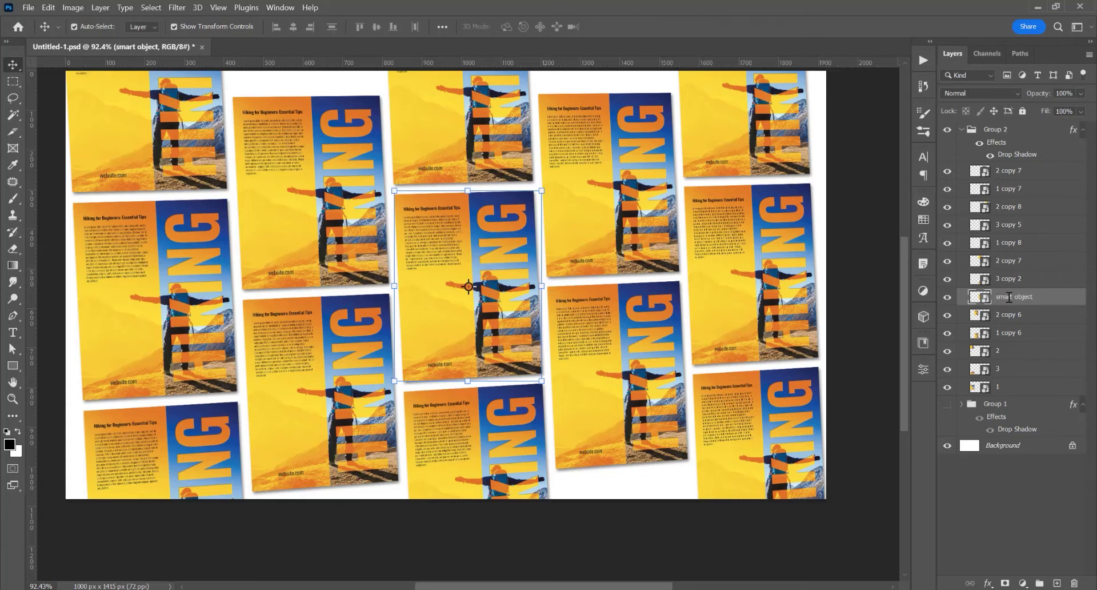
Open the contents of the "smart object" layer and place 2.jpg as an embedded image covering the hiking poster
{"action": "double_click", "coordinate": [980, 297]}
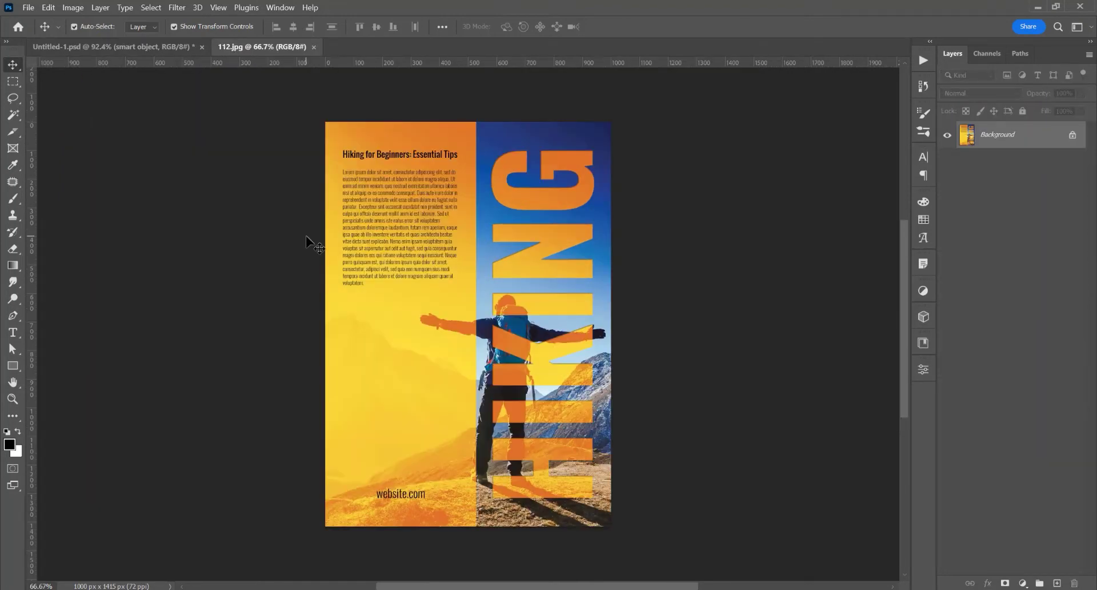
{"action": "left_click", "coordinate": [28, 9]}
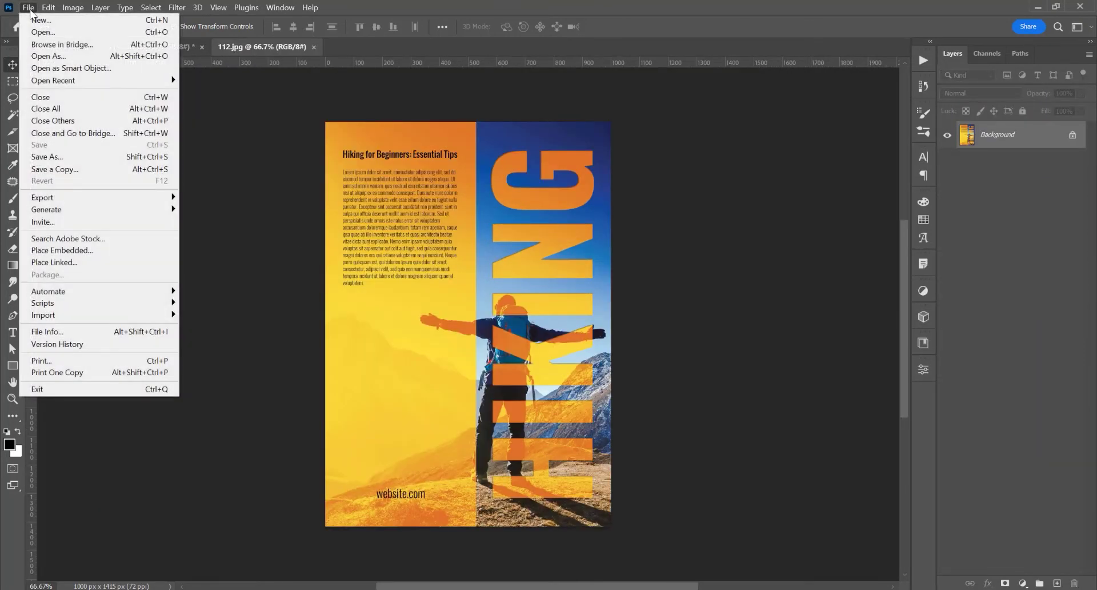
{"action": "left_click", "coordinate": [90, 249]}
{"action": "left_click", "coordinate": [482, 223]}
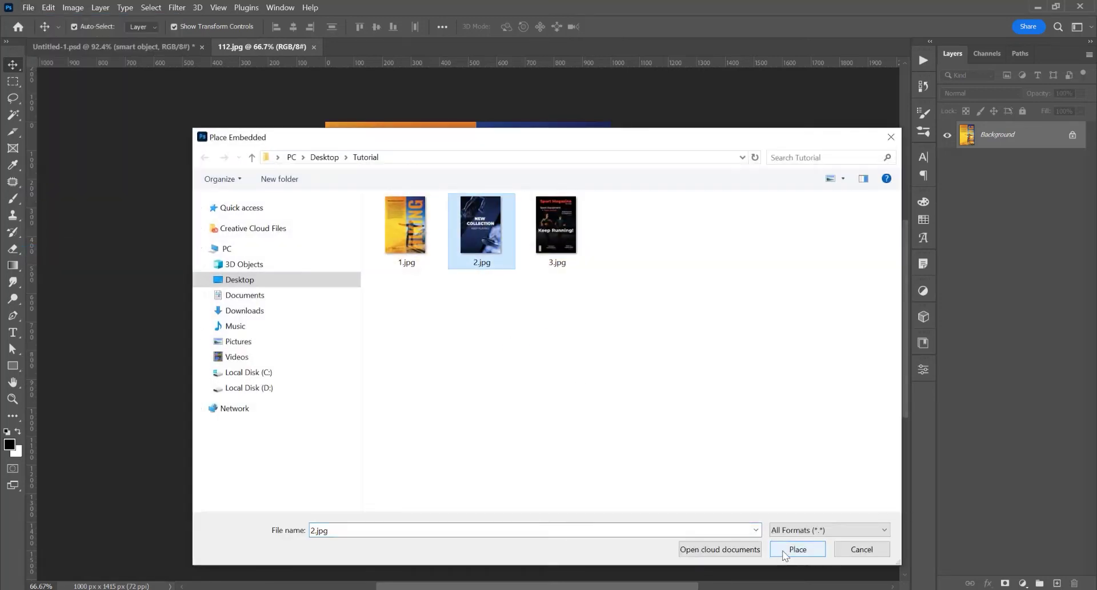
{"action": "left_click", "coordinate": [798, 550]}
{"action": "left_click", "coordinate": [637, 27]}
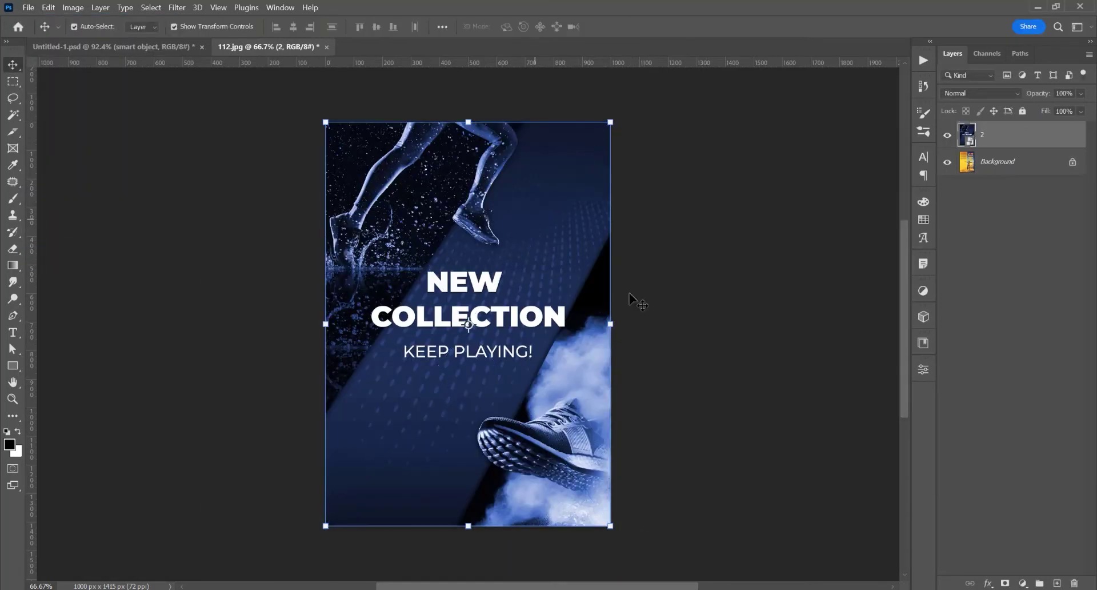
{"action": "left_click", "coordinate": [219, 269]}
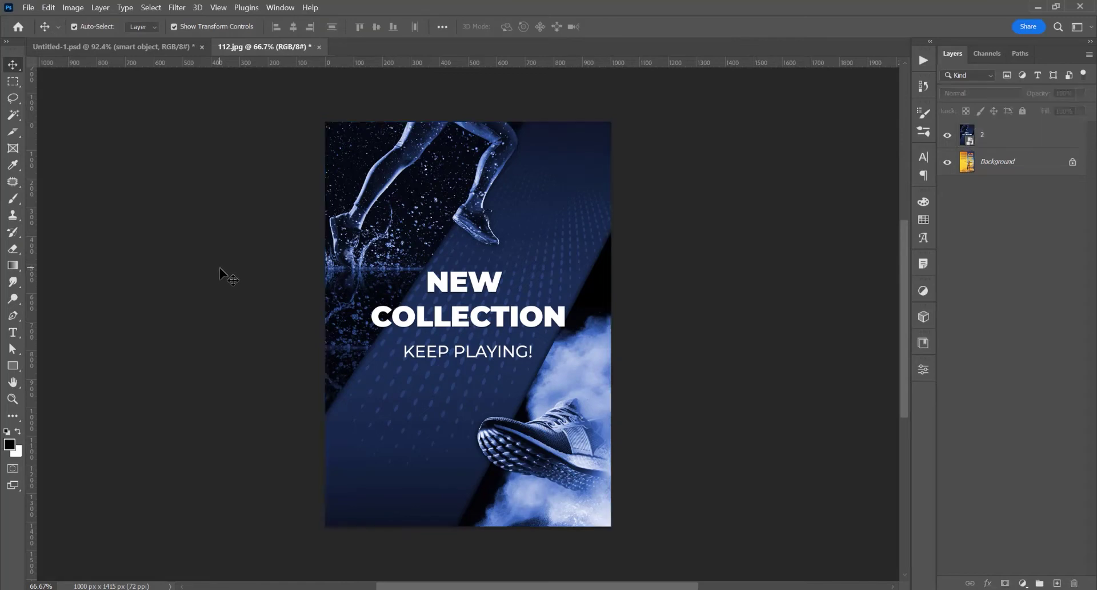
Flatten the smart object's contents, save them as a JPEG at Maximum quality 12, and close that document
{"action": "key", "text": "ctrl+s"}
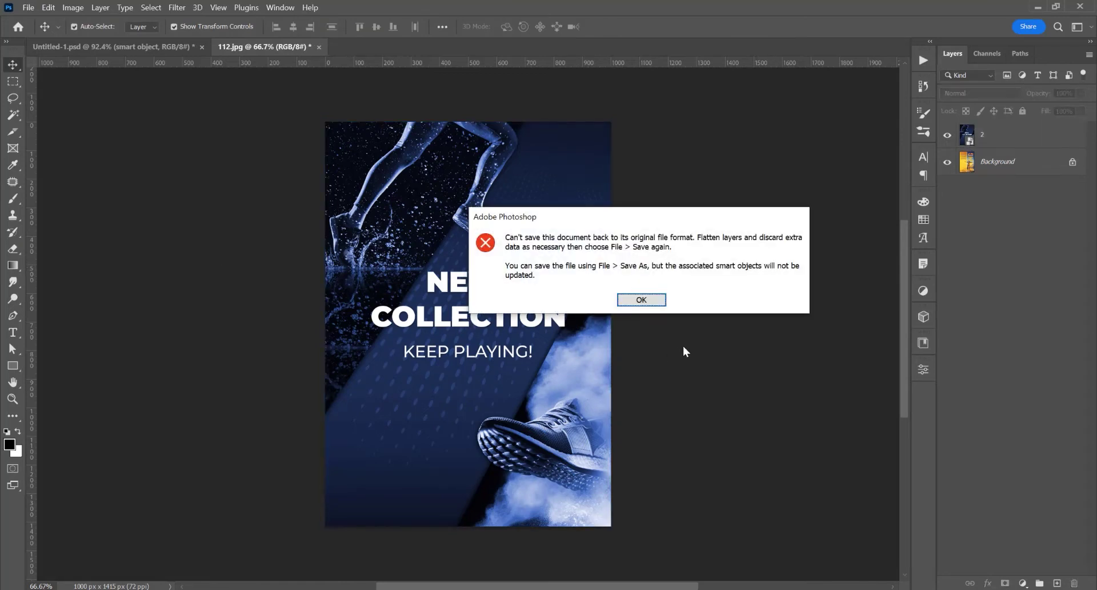
{"action": "left_click", "coordinate": [641, 299]}
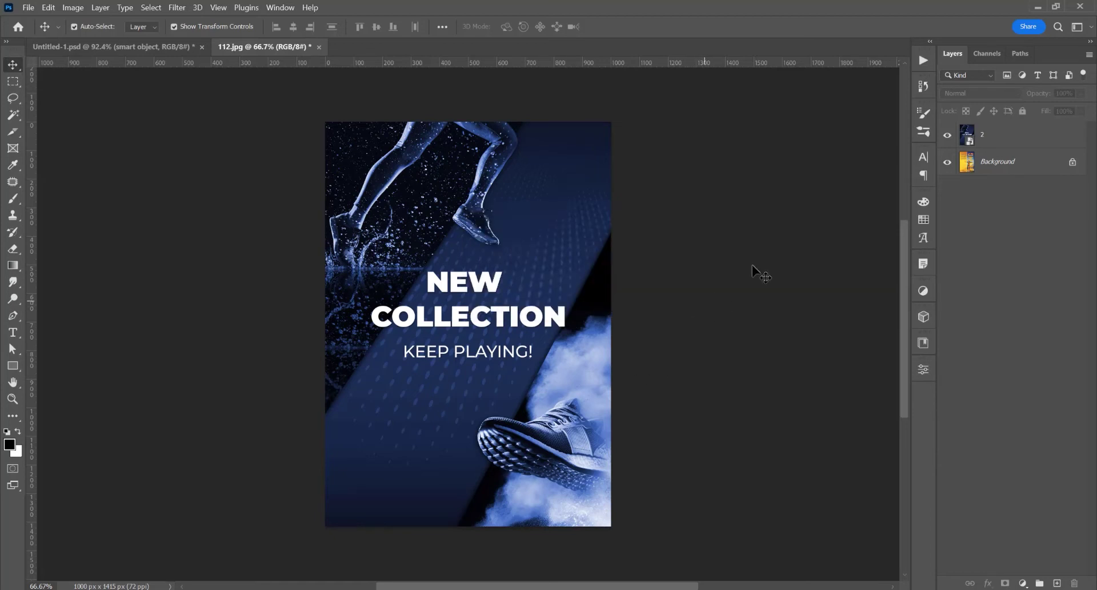
{"action": "left_click", "coordinate": [1047, 148]}
{"action": "right_click", "coordinate": [1032, 139]}
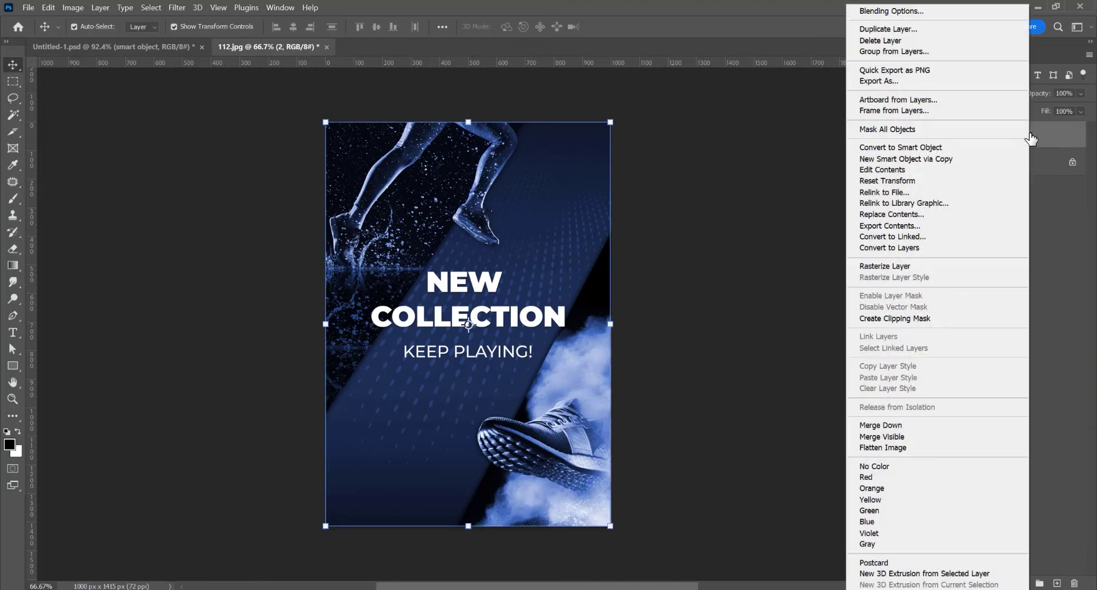
{"action": "left_click", "coordinate": [886, 448]}
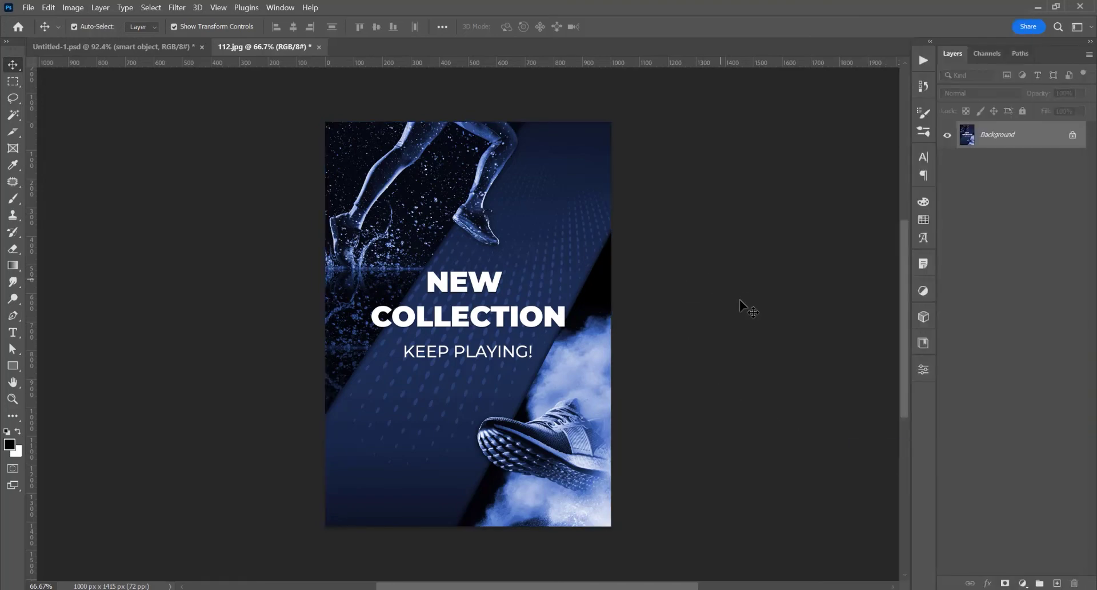
{"action": "key", "text": "ctrl+s"}
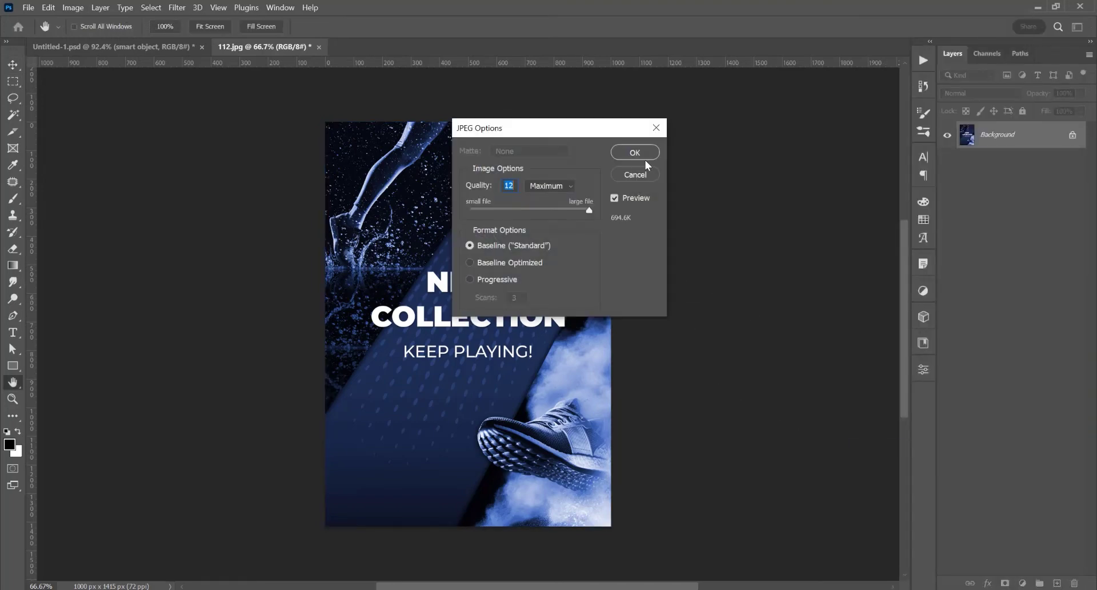
{"action": "left_click", "coordinate": [643, 156]}
{"action": "left_click", "coordinate": [313, 47]}
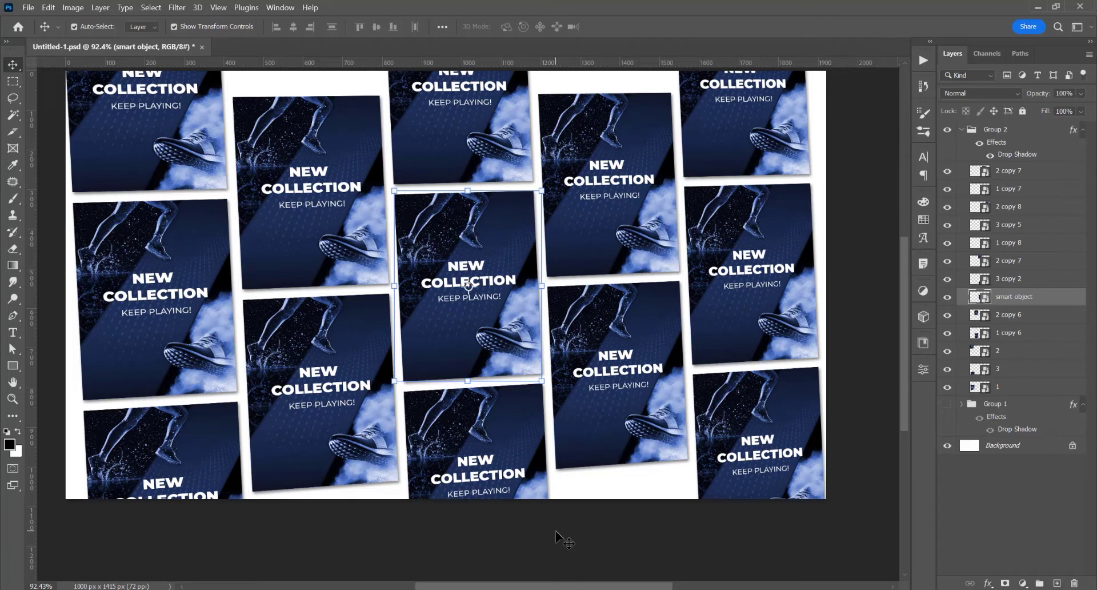
Create a New Smart Object via Copy from the "smart object" layer
{"action": "right_click", "coordinate": [1050, 303]}
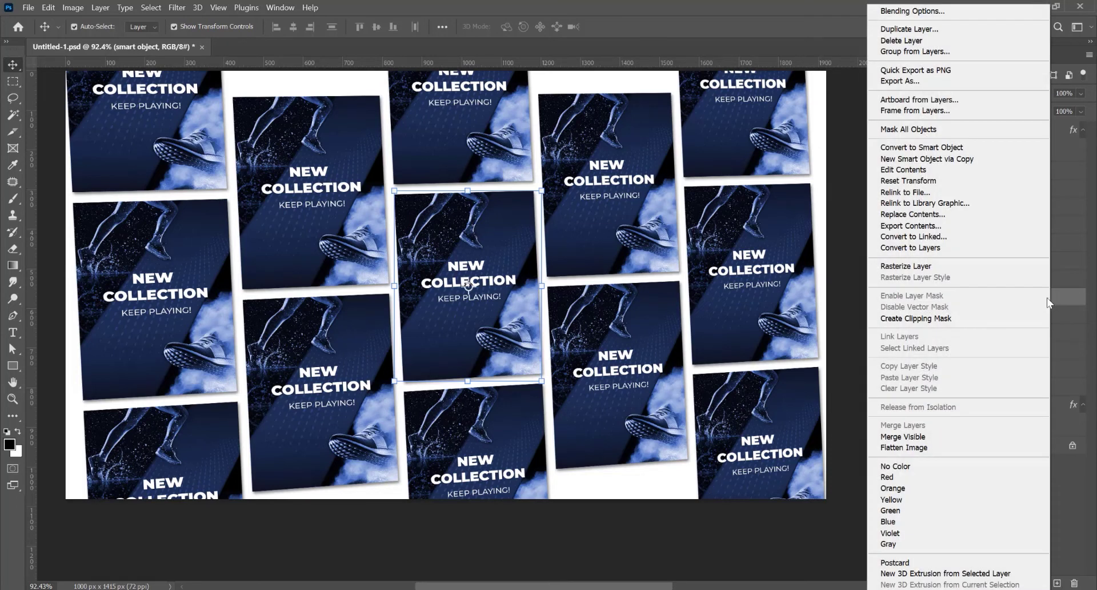
{"action": "left_click", "coordinate": [951, 159]}
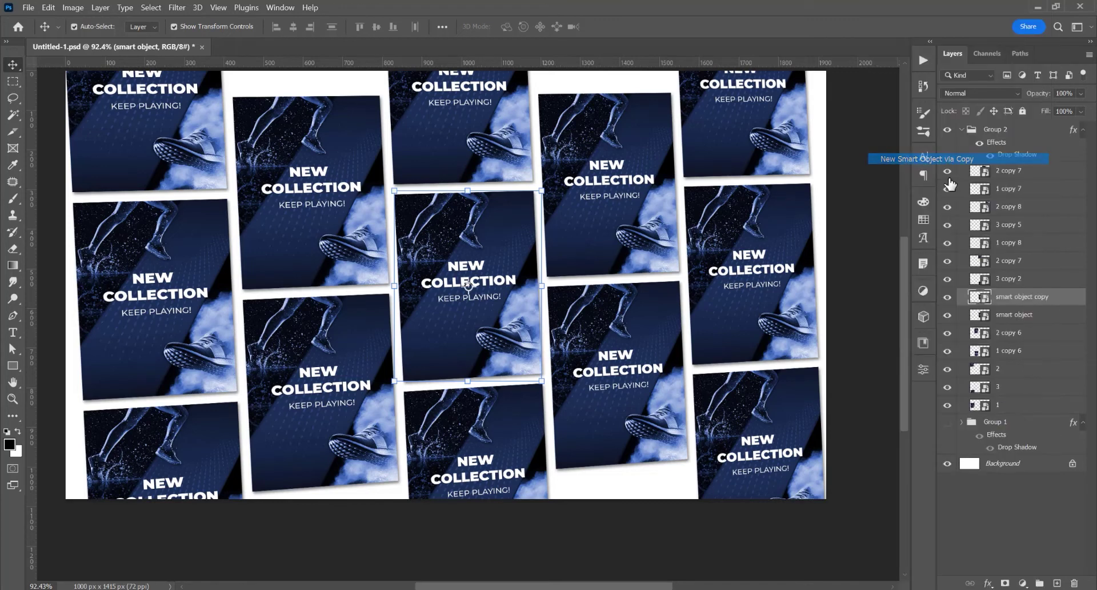
Delete the original "smart object" layer and place 1.jpg as an embedded image inside the contents of "smart object copy"
{"action": "left_click", "coordinate": [1016, 315]}
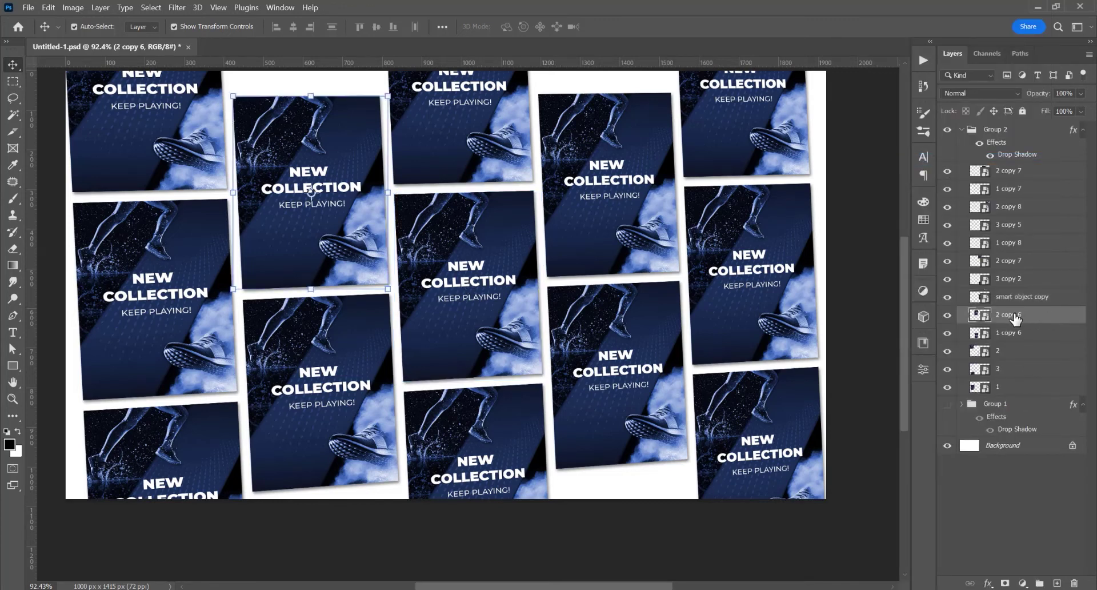
{"action": "key", "text": "Delete"}
{"action": "double_click", "coordinate": [979, 298]}
{"action": "left_click", "coordinate": [28, 8]}
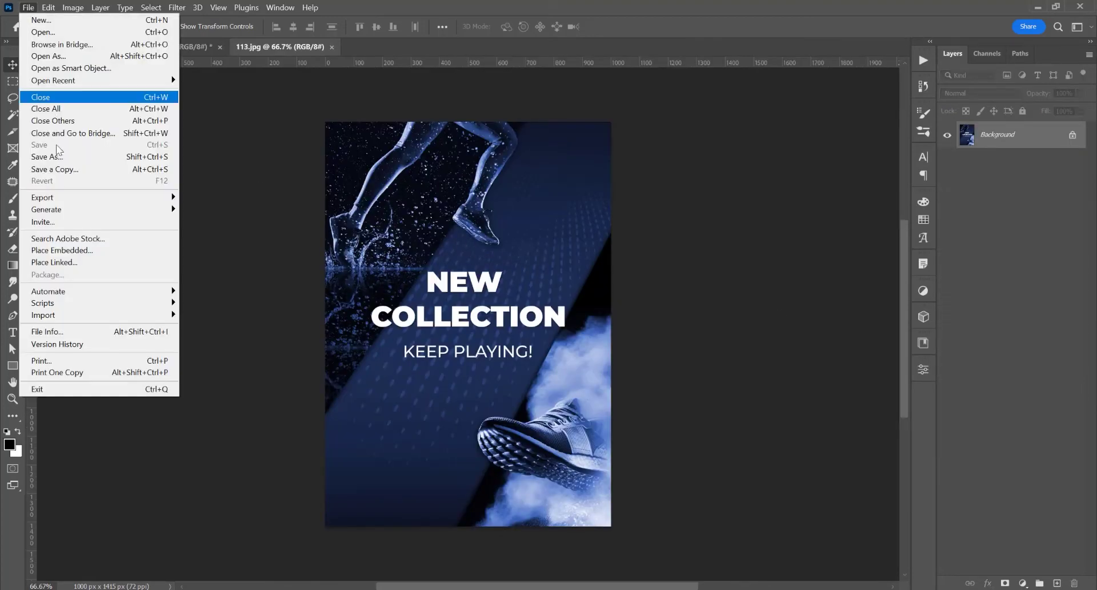
{"action": "left_click", "coordinate": [62, 250]}
{"action": "left_click", "coordinate": [405, 247]}
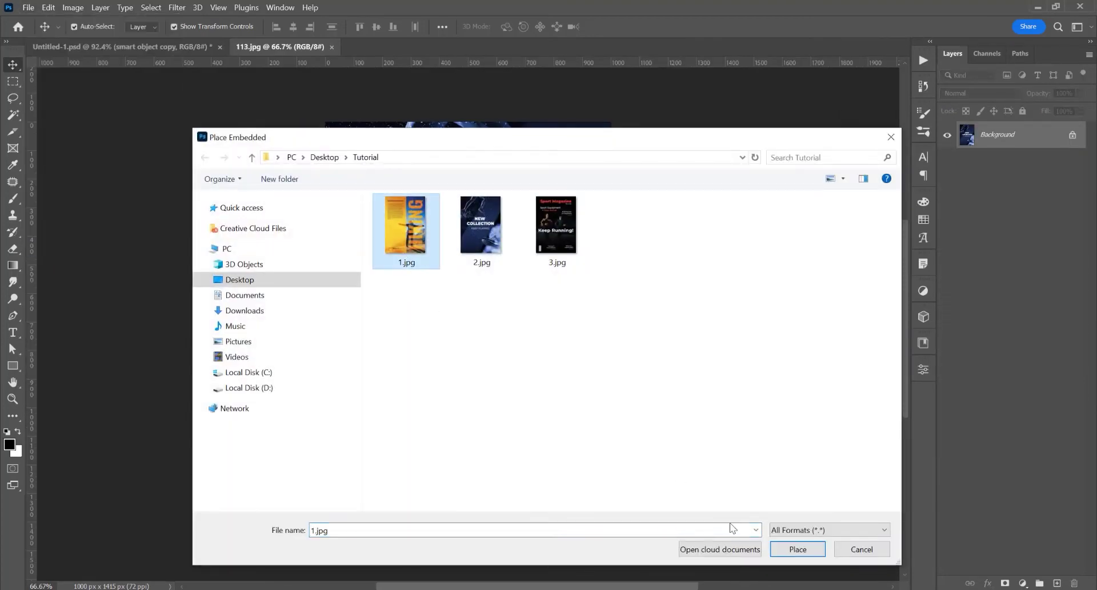
{"action": "left_click", "coordinate": [798, 548]}
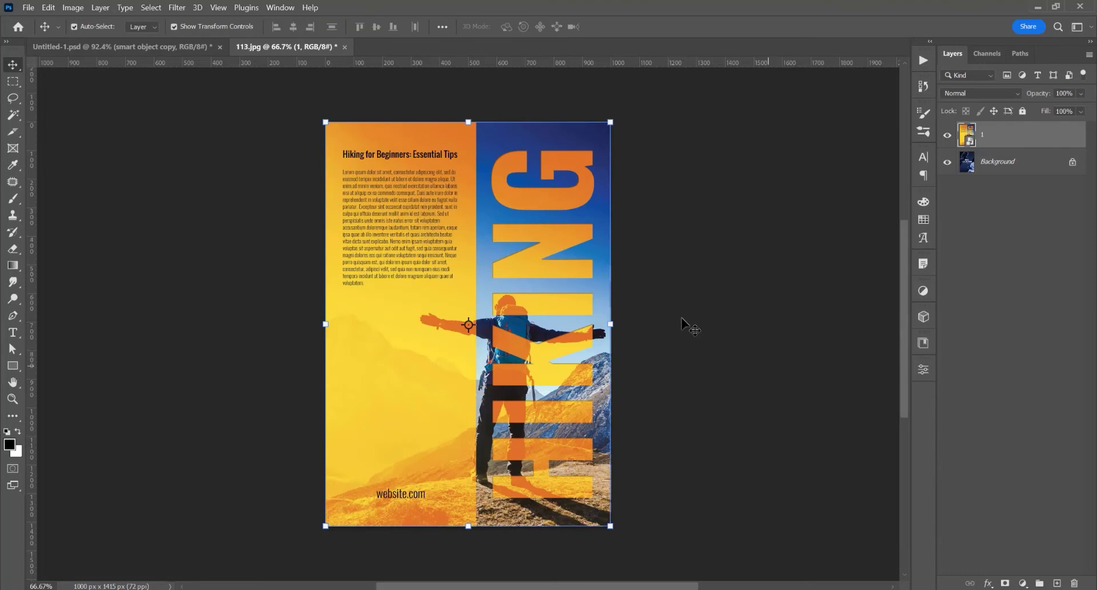
{"action": "key", "text": "Return"}
Flatten the hiking poster's smart object contents, save them, and close that document to update the middle poster in the grid
{"action": "key", "text": "ctrl+s"}
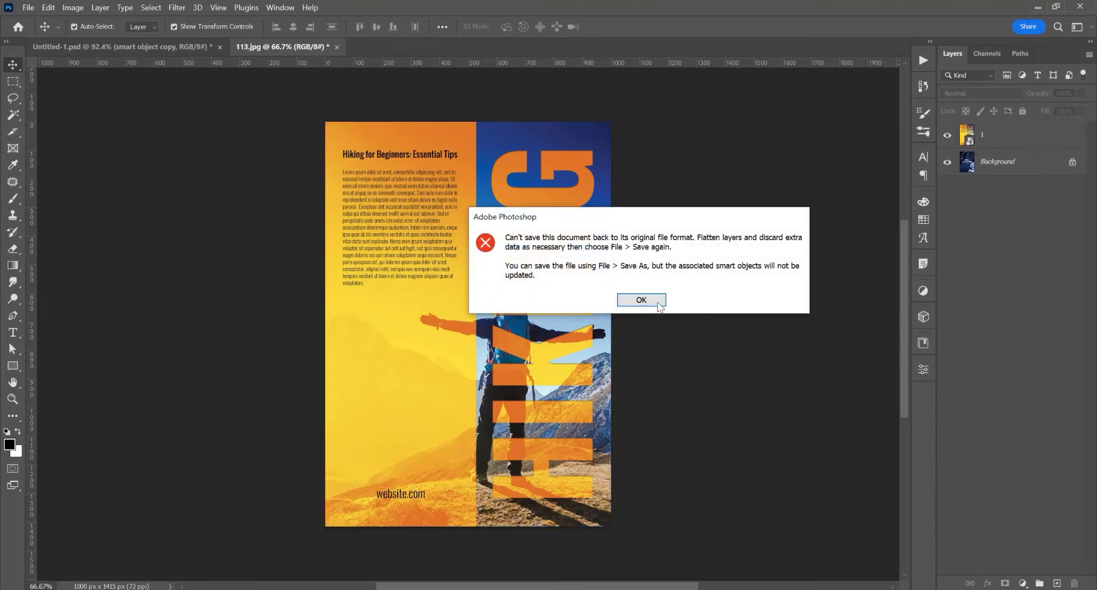
{"action": "left_click", "coordinate": [650, 300]}
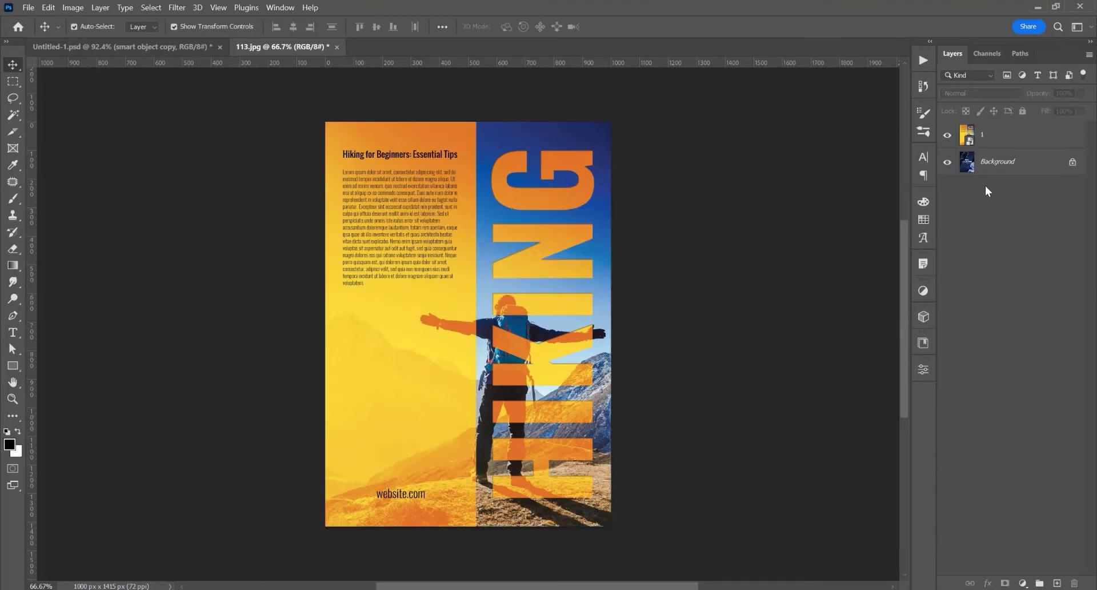
{"action": "left_click", "coordinate": [1036, 137]}
{"action": "right_click", "coordinate": [1035, 137]}
{"action": "left_click", "coordinate": [915, 447]}
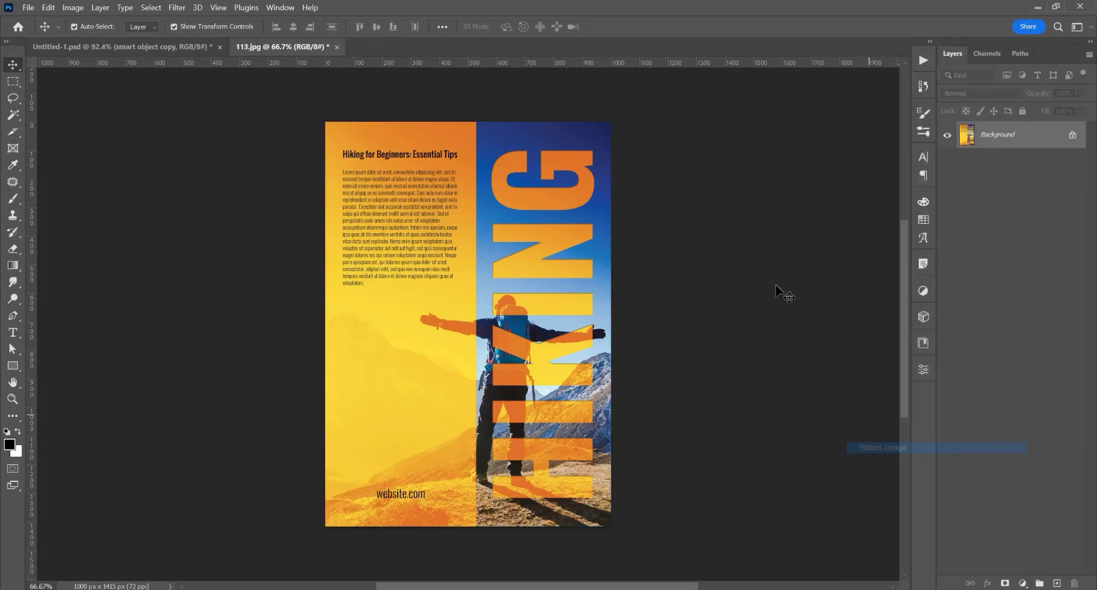
{"action": "key", "text": "ctrl+s"}
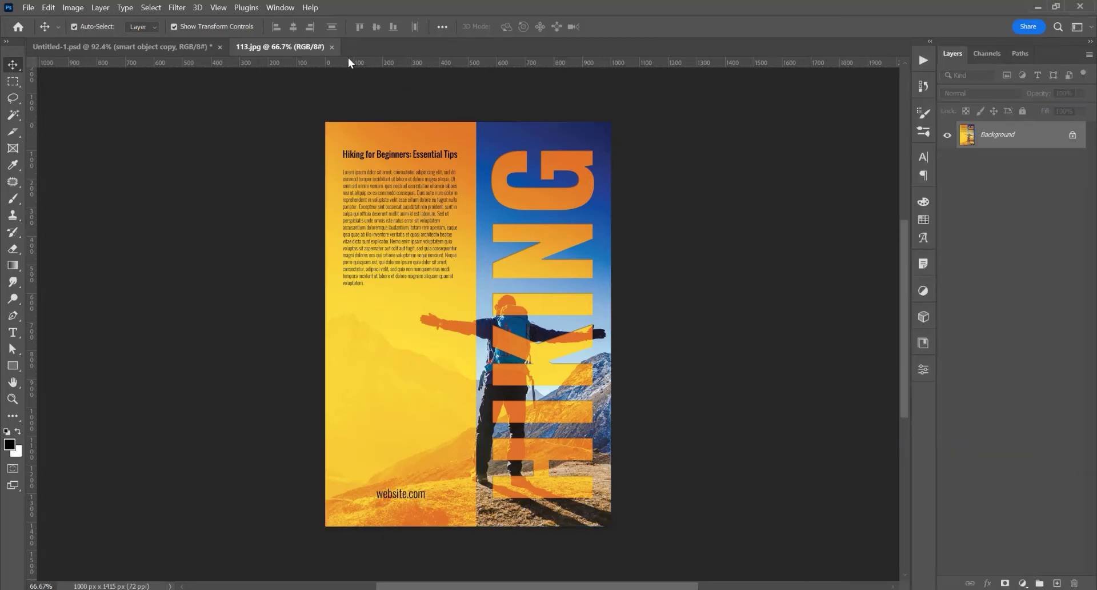
{"action": "key", "text": "ctrl+w"}
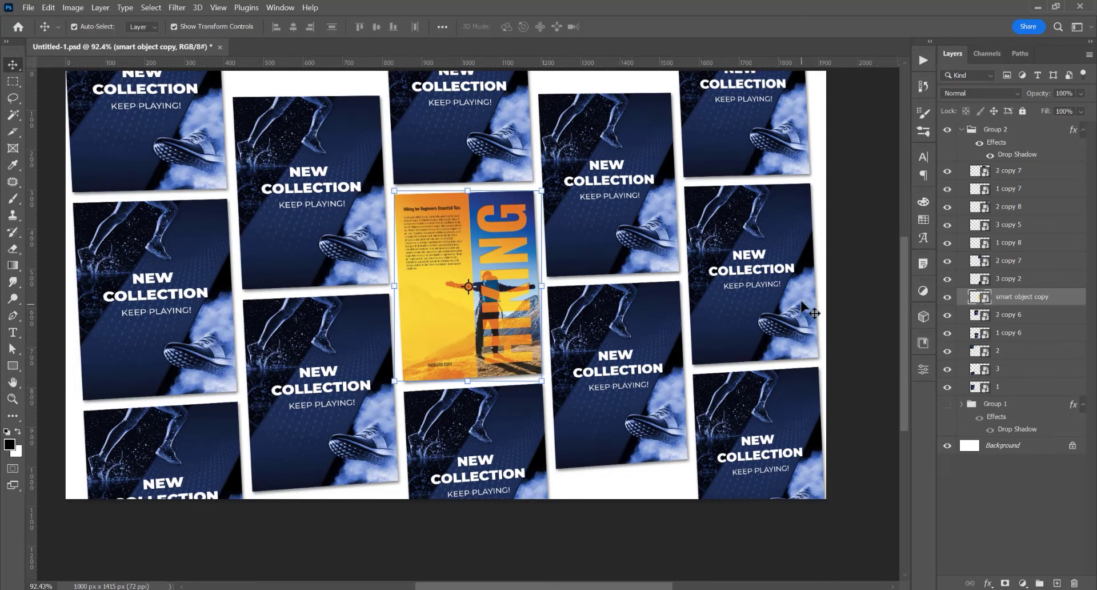
{"action": "left_click", "coordinate": [858, 280]}
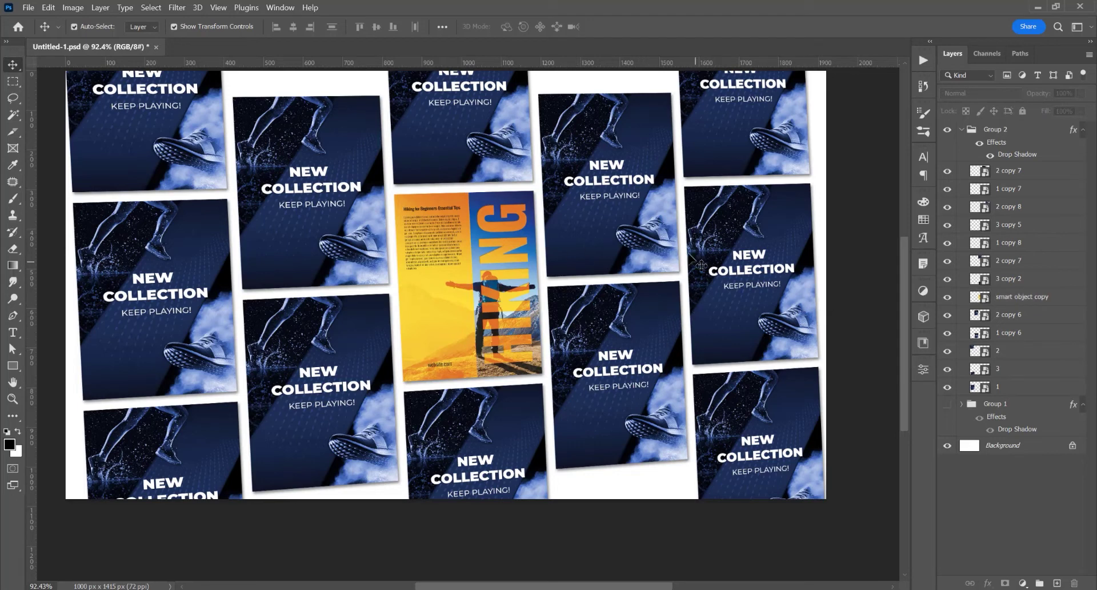
Create a New Smart Object via Copy from the upper full poster in the grid's fourth column, layer "2 copy 7"
{"action": "left_click", "coordinate": [632, 172]}
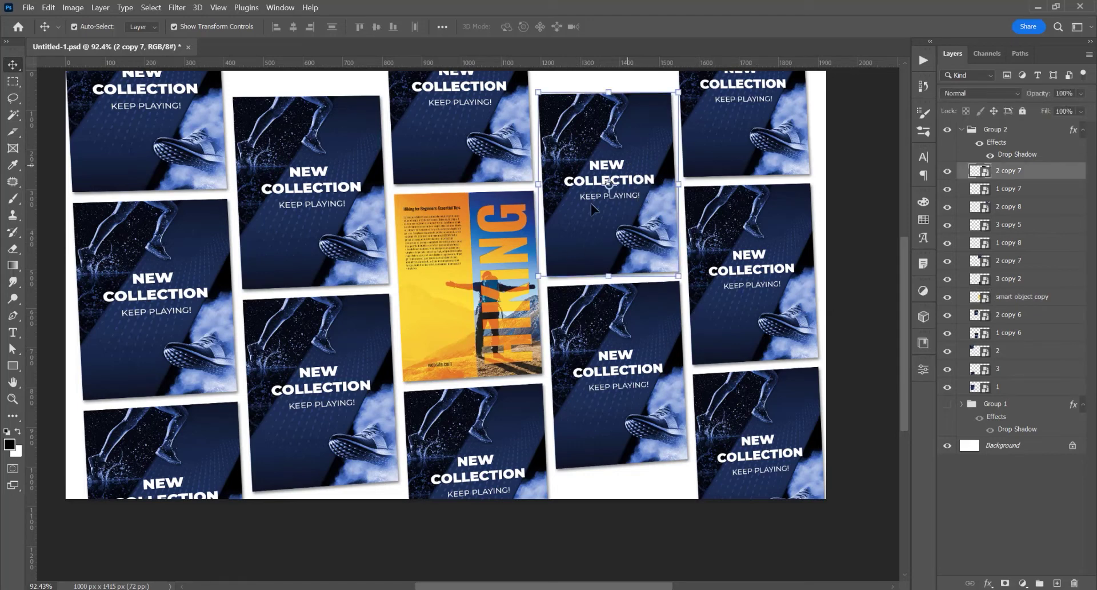
{"action": "right_click", "coordinate": [1052, 172]}
{"action": "left_click", "coordinate": [946, 158]}
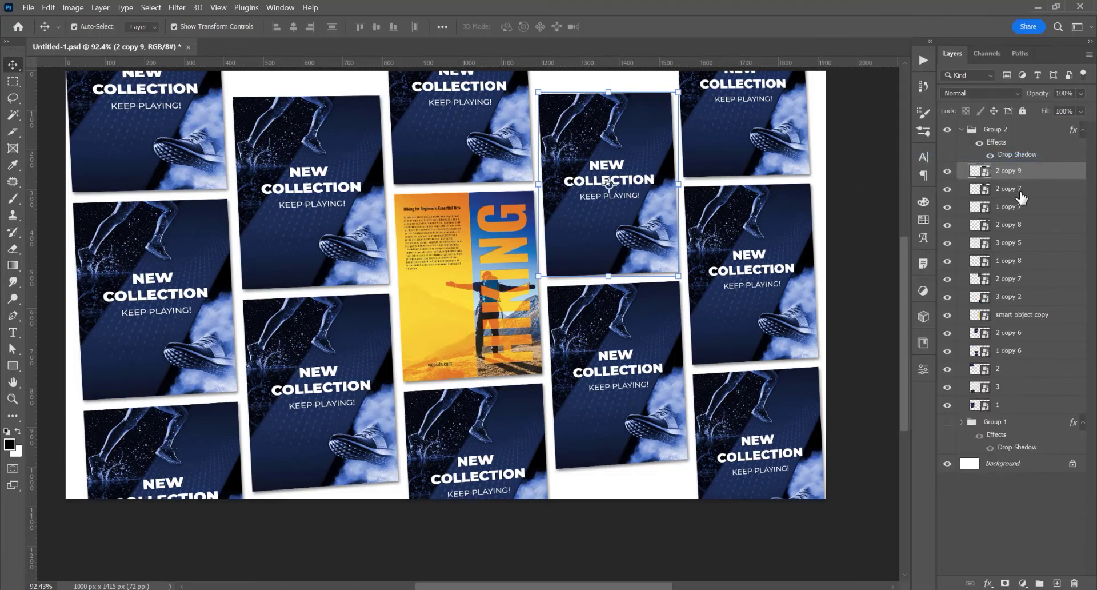
Open the contents of the "2 copy 9" smart object and place 3.jpg as an embedded image covering the running poster
{"action": "double_click", "coordinate": [980, 171]}
{"action": "left_click", "coordinate": [28, 7]}
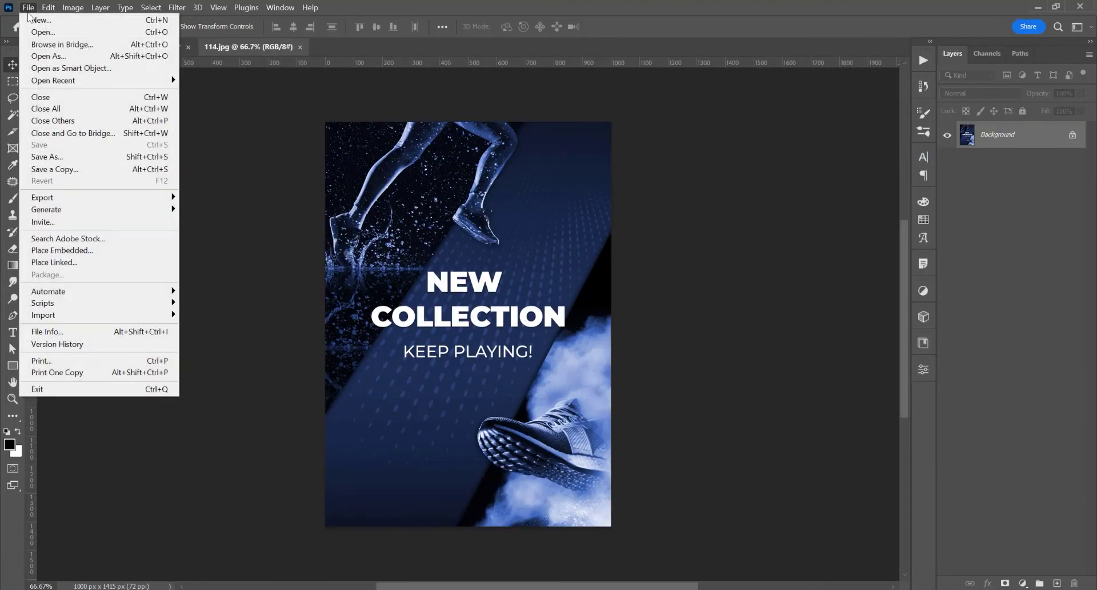
{"action": "left_click", "coordinate": [86, 250]}
{"action": "left_click", "coordinate": [558, 220]}
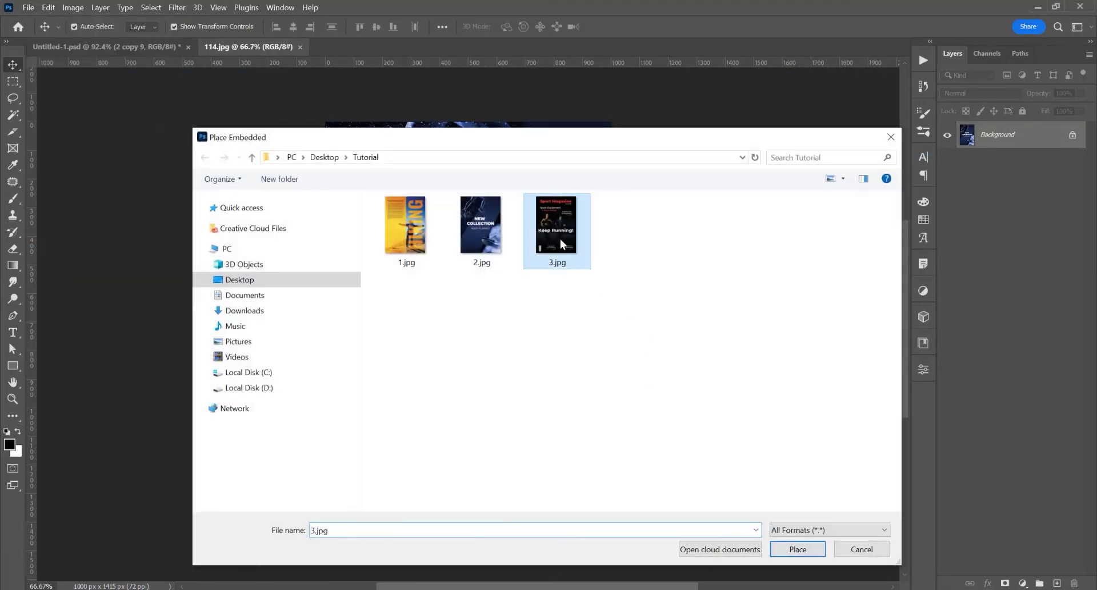
{"action": "left_click", "coordinate": [869, 549]}
{"action": "left_click", "coordinate": [637, 26]}
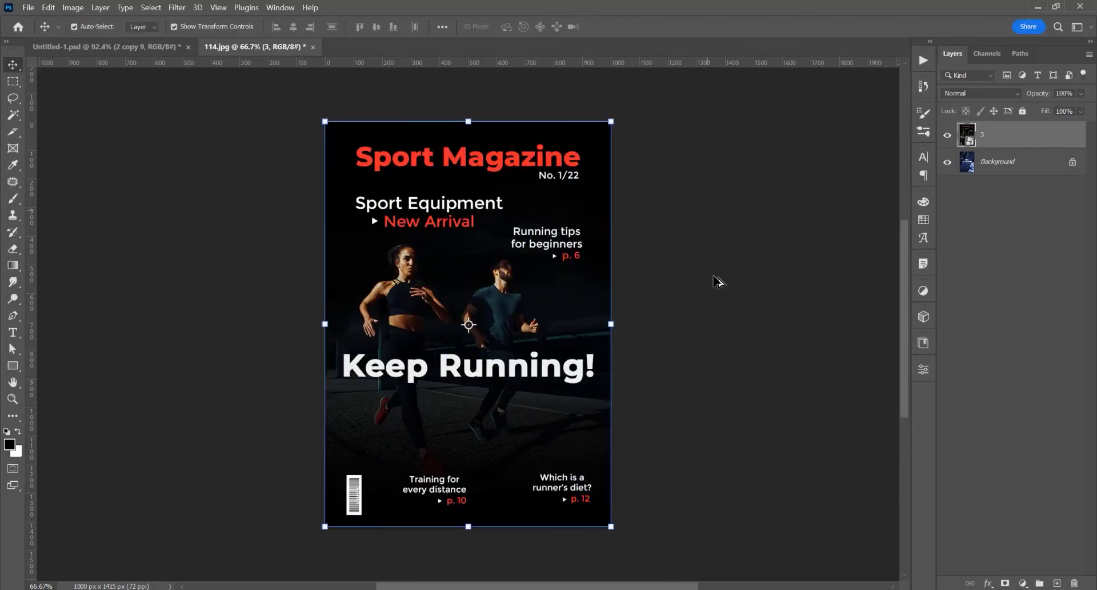
Flatten the Sport Magazine smart object contents, save them, and close that document
{"action": "right_click", "coordinate": [1012, 137]}
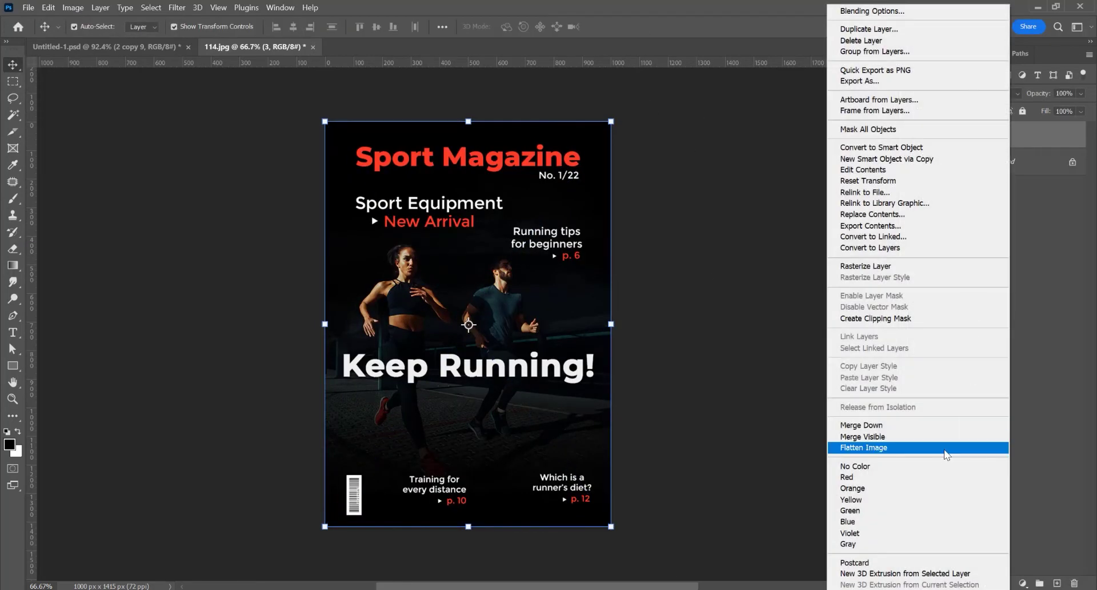
{"action": "left_click", "coordinate": [932, 451]}
{"action": "key", "text": "ctrl+s"}
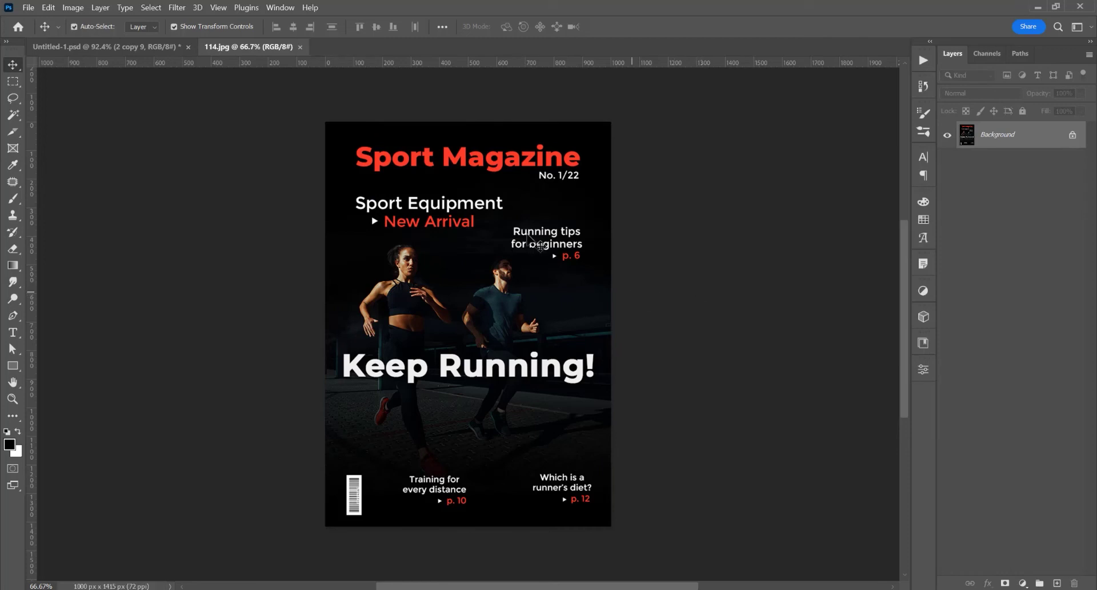
{"action": "left_click", "coordinate": [300, 47]}
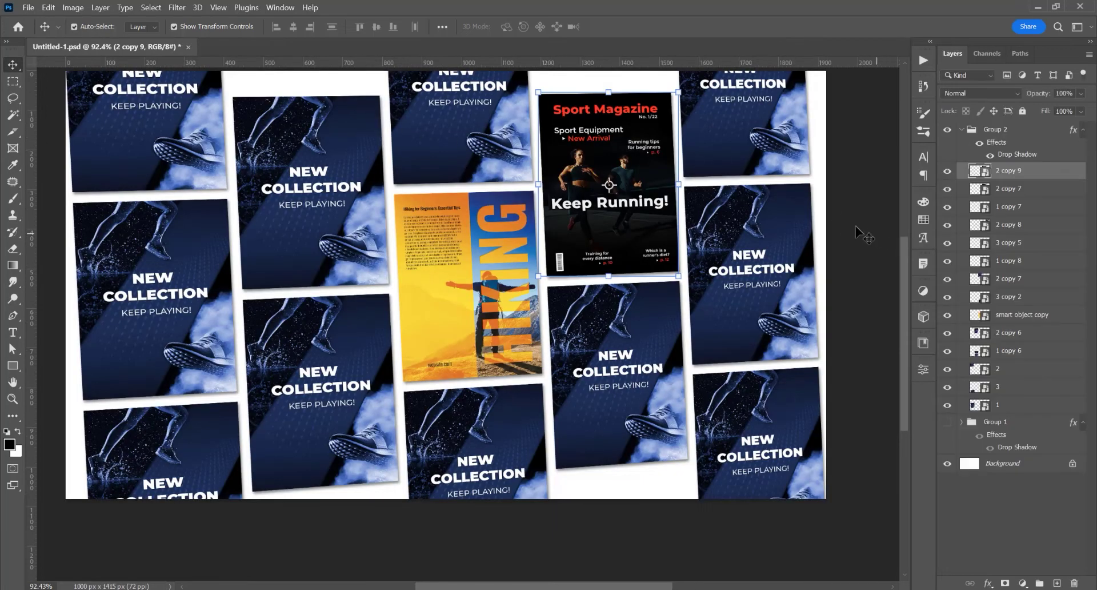
{"action": "left_click", "coordinate": [626, 189]}
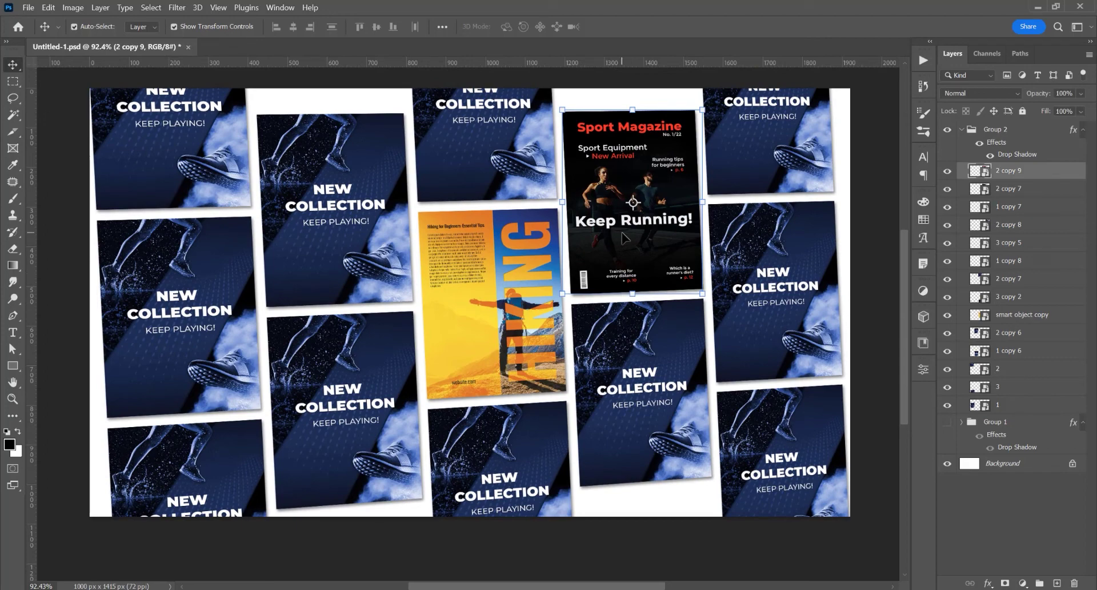
Create a New Smart Object via Copy from layer "1" and place 1.jpg as an embedded image inside the copy's contents
{"action": "right_click", "coordinate": [1040, 404]}
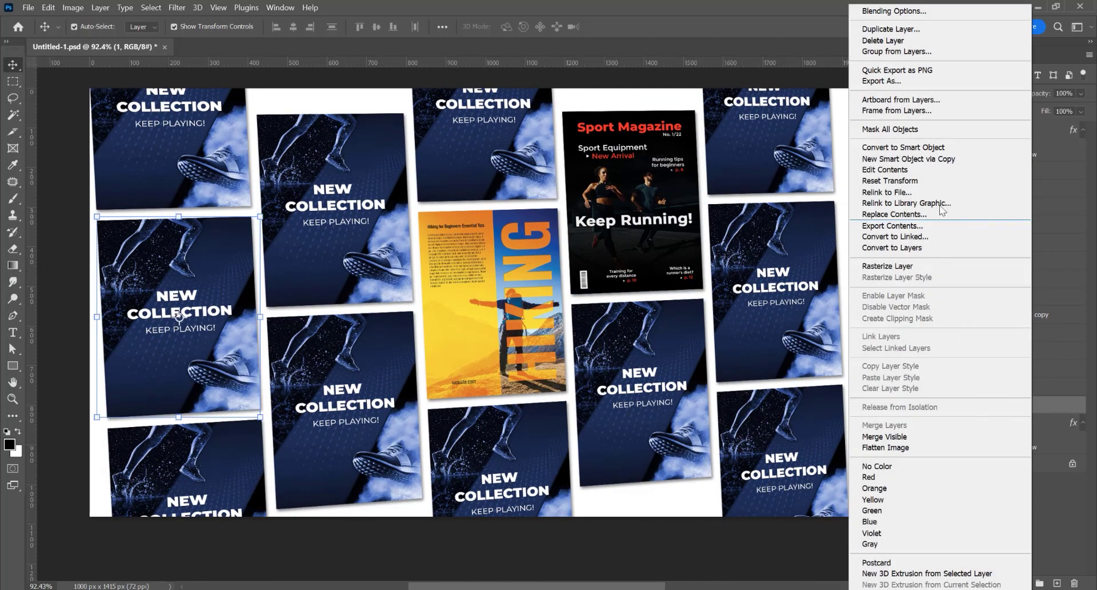
{"action": "left_click", "coordinate": [909, 218]}
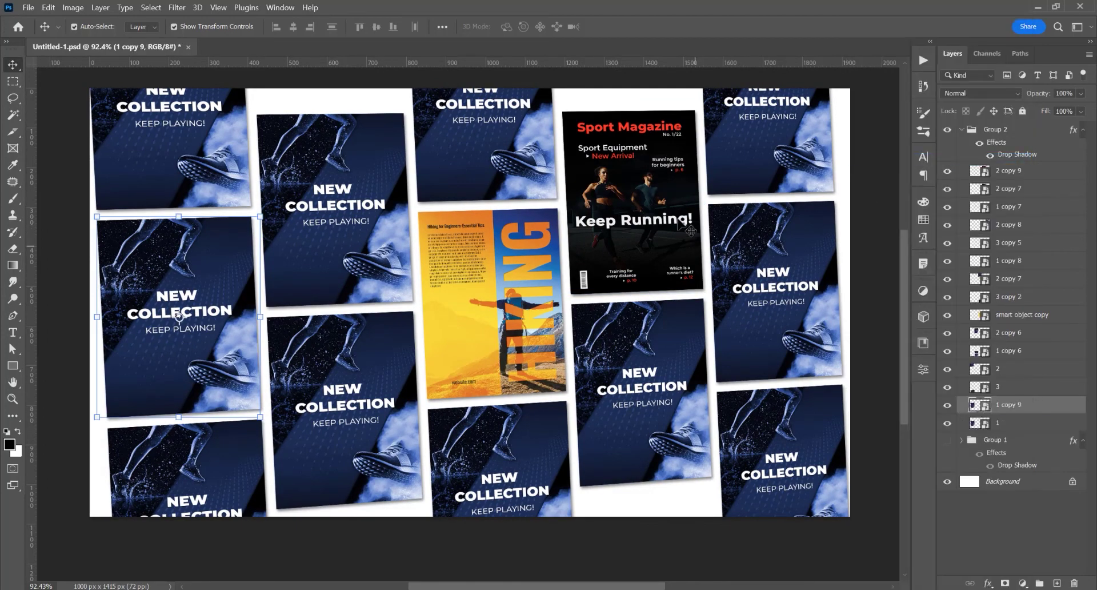
{"action": "double_click", "coordinate": [980, 406]}
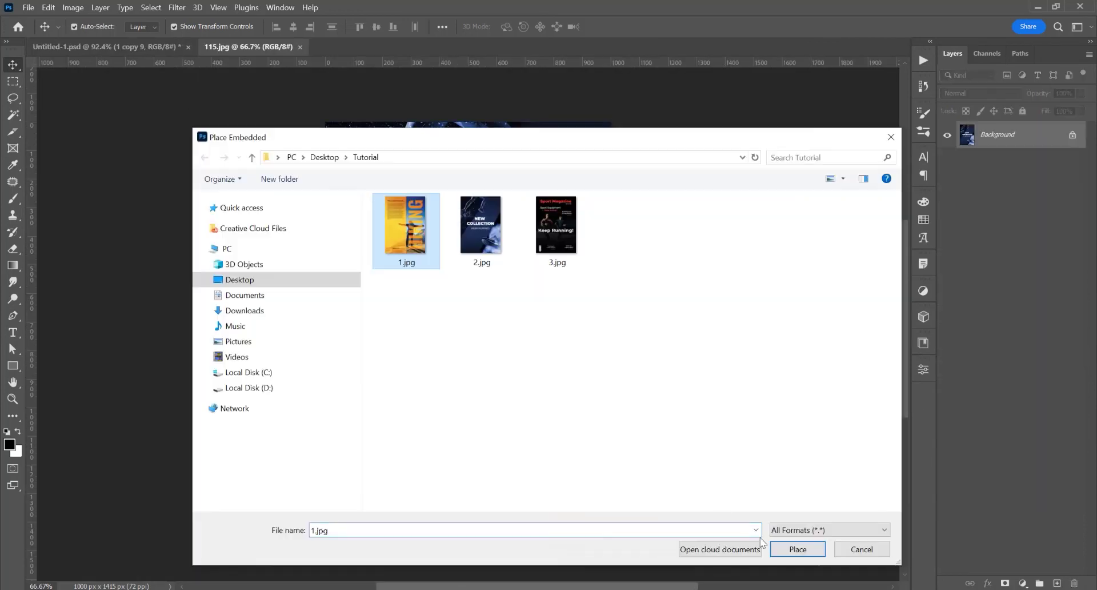
{"action": "left_click", "coordinate": [812, 553]}
Flatten and save the contents of "1 copy 9", close that document, and deselect the poster in the grid
{"action": "right_click", "coordinate": [1028, 134]}
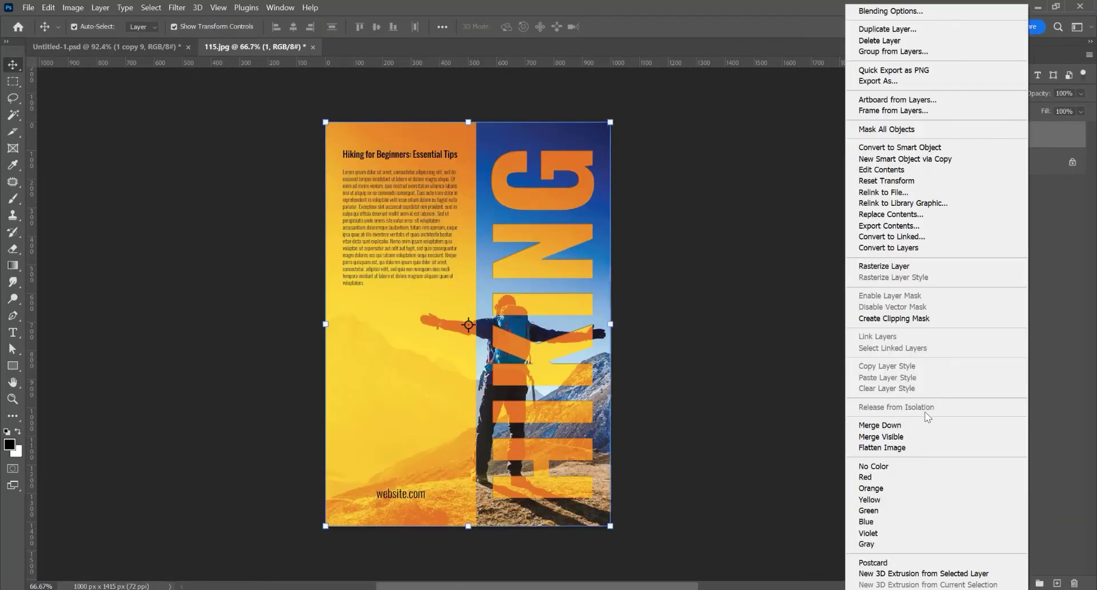
{"action": "left_click", "coordinate": [912, 448]}
{"action": "key", "text": "ctrl+s"}
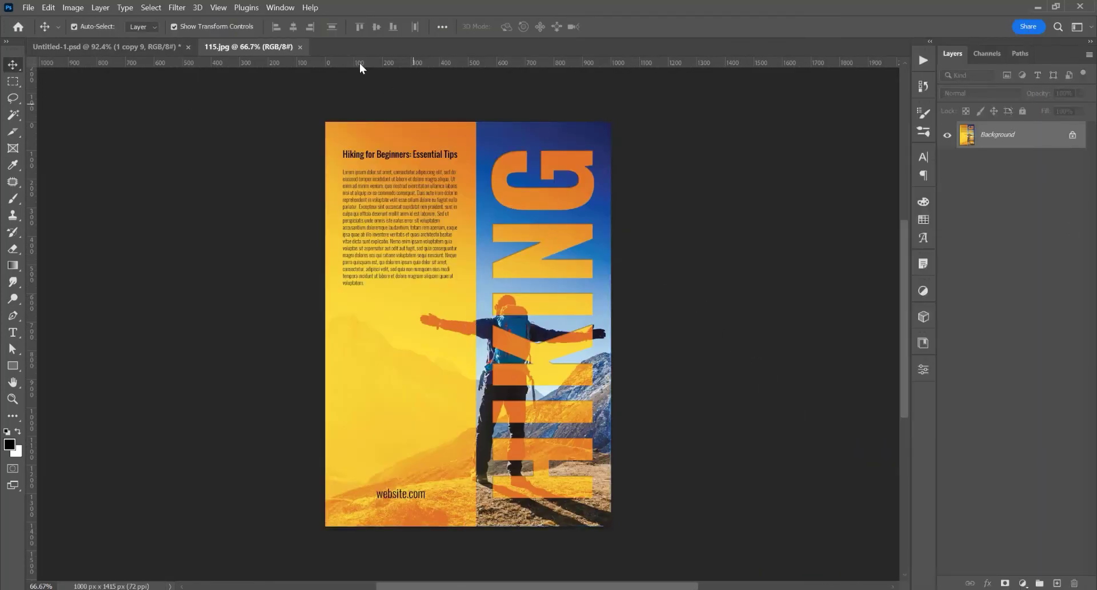
{"action": "left_click", "coordinate": [300, 47]}
{"action": "scroll", "coordinate": [361, 280], "scroll_direction": "down", "scroll_amount": 1}
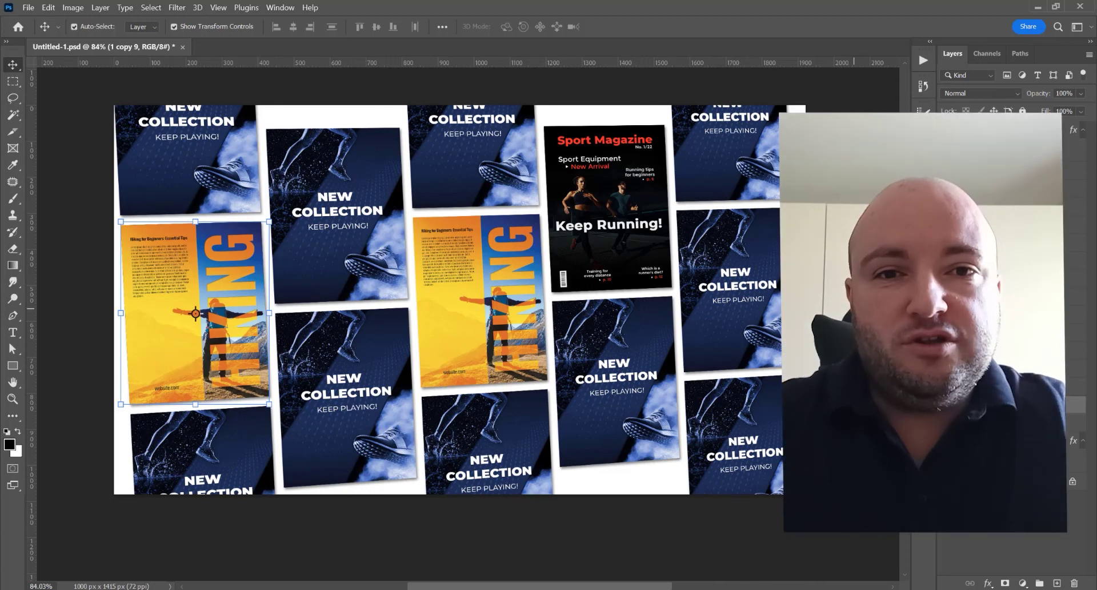
{"action": "key", "text": "ctrl+h"}
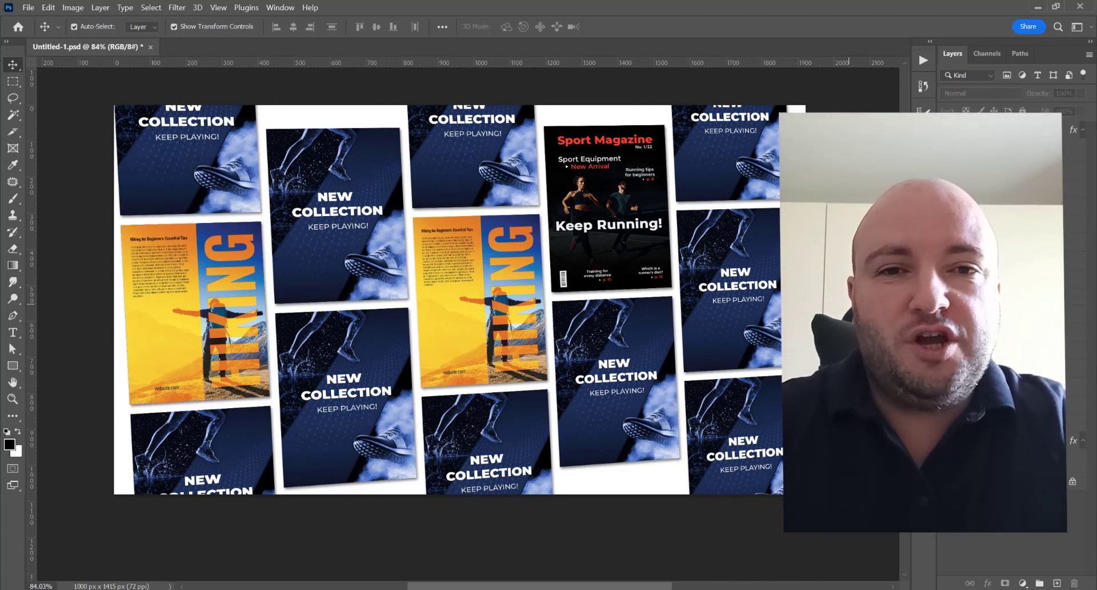